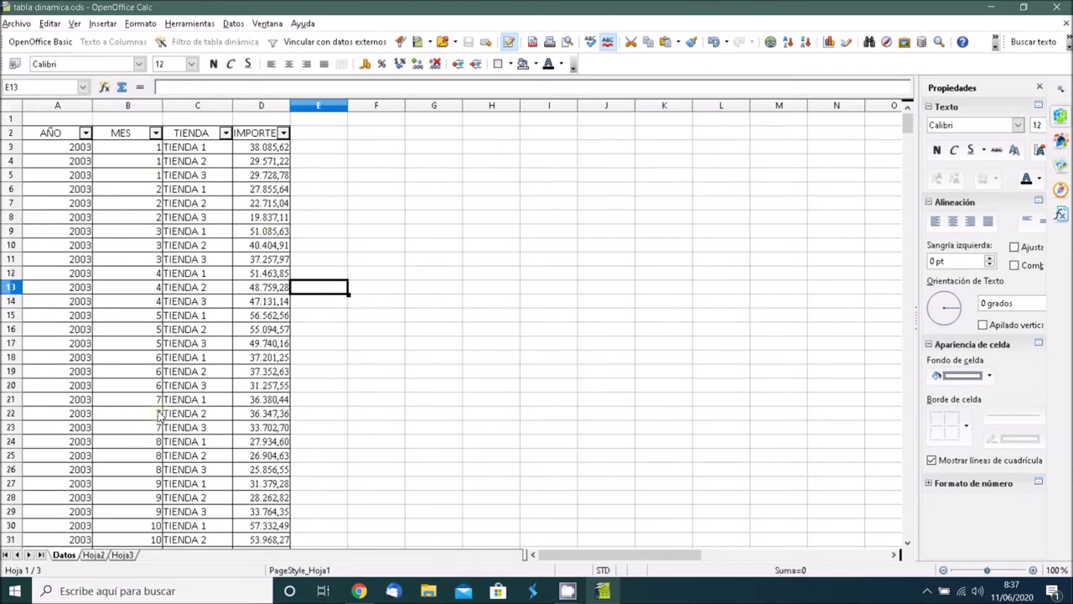
Examine the year, month, store and amount records in the Datos sheet
left_click(50, 161)
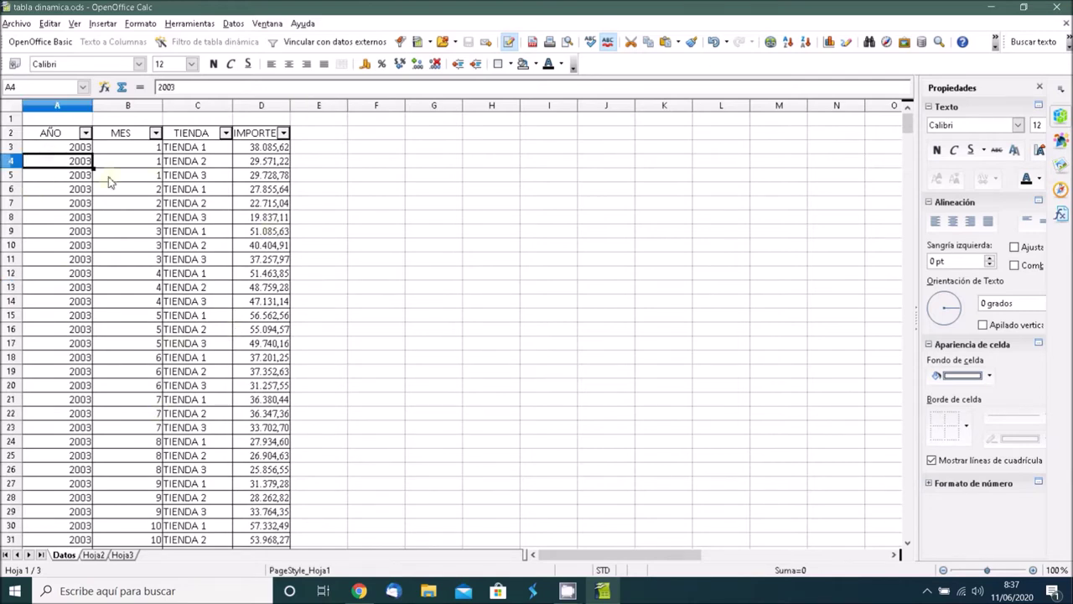
left_click(139, 162)
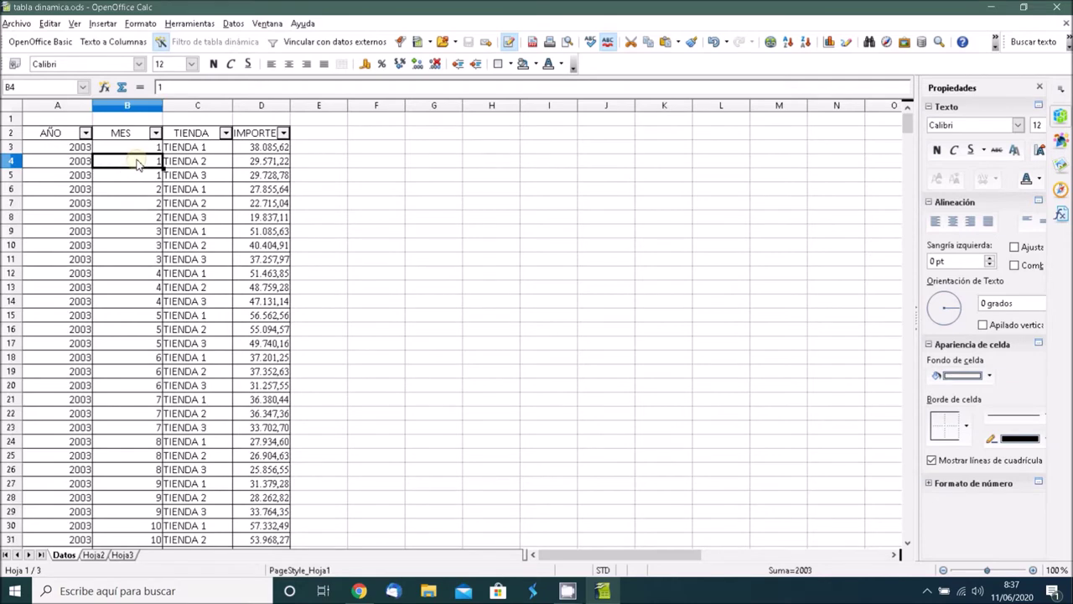
left_click(228, 164)
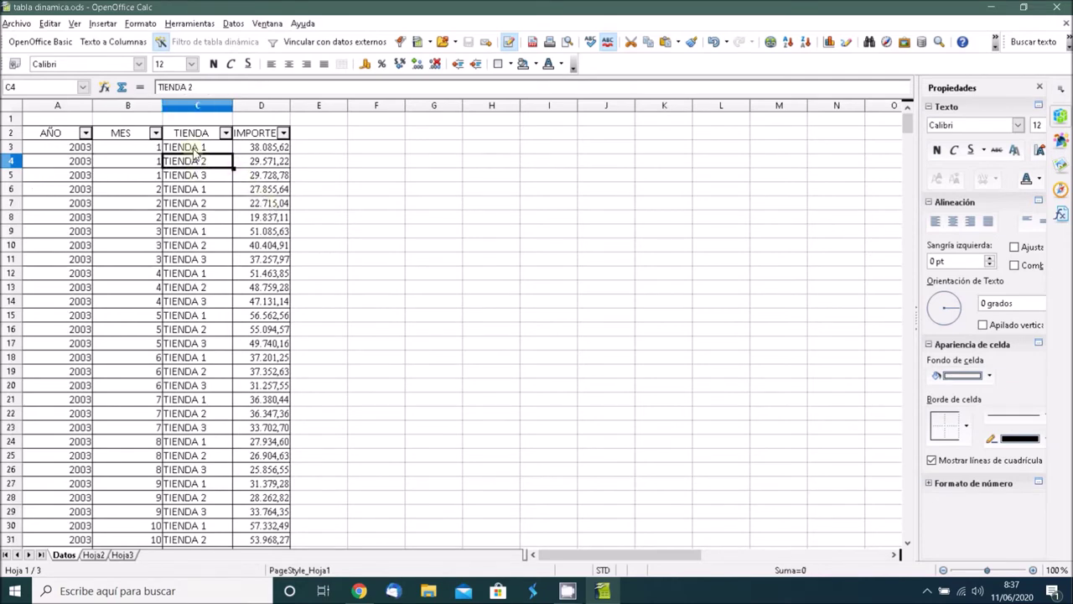
left_click(138, 173)
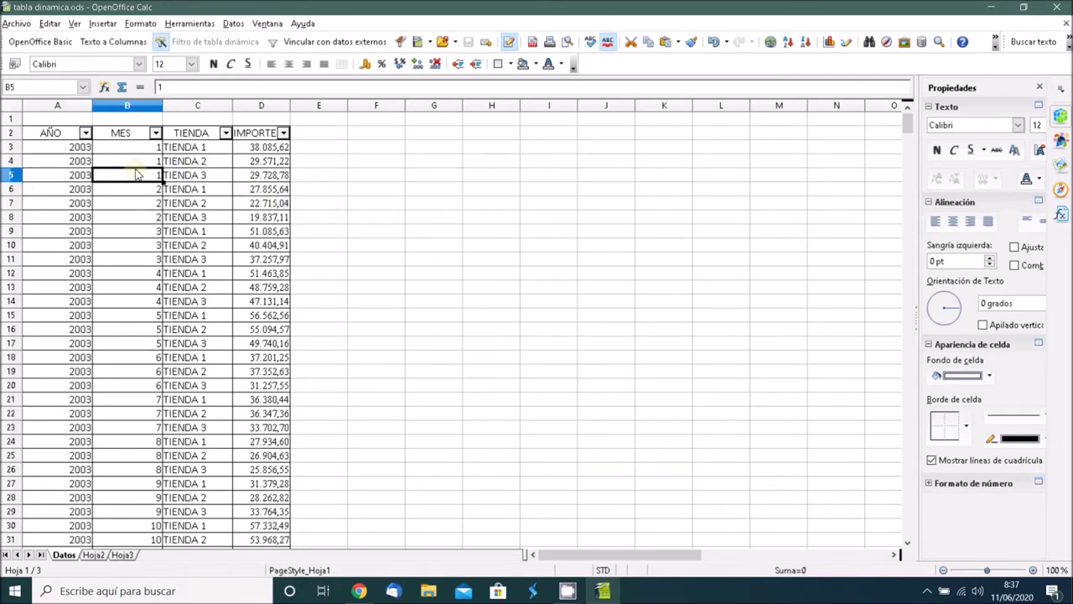
left_click(74, 163)
left_click(77, 262)
left_click(130, 288)
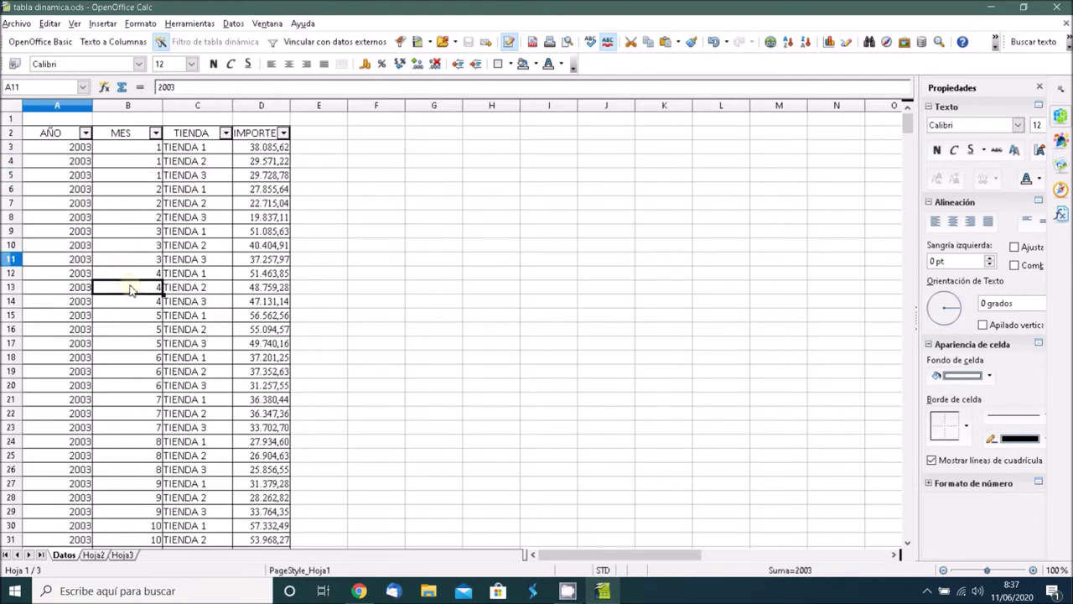
left_click(132, 356)
left_click(134, 389)
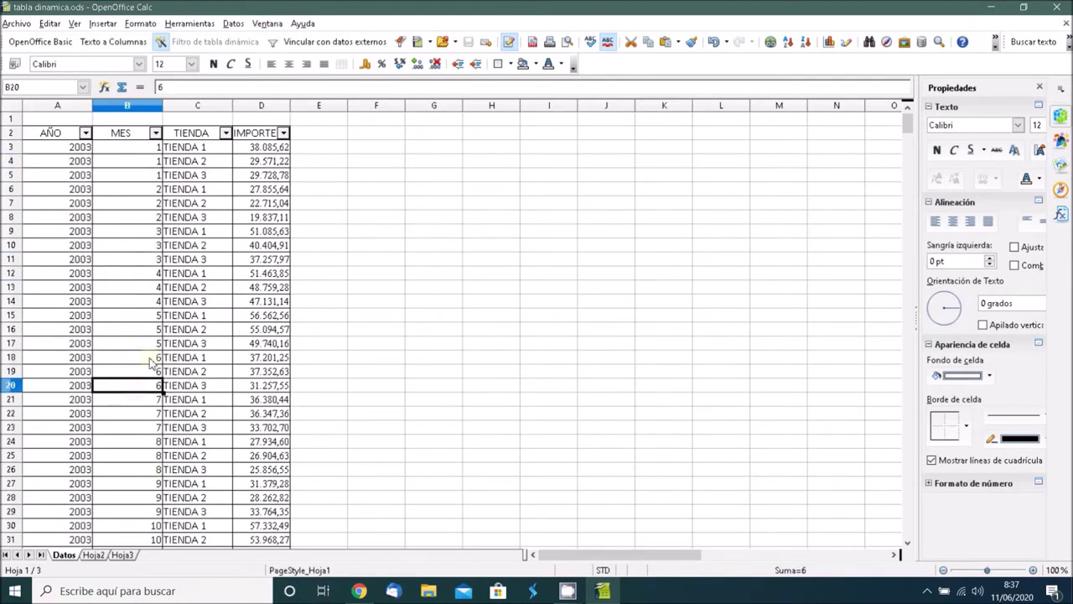
Start creating a pivot table from the Datos records, using the current selection as the source
left_click(72, 149)
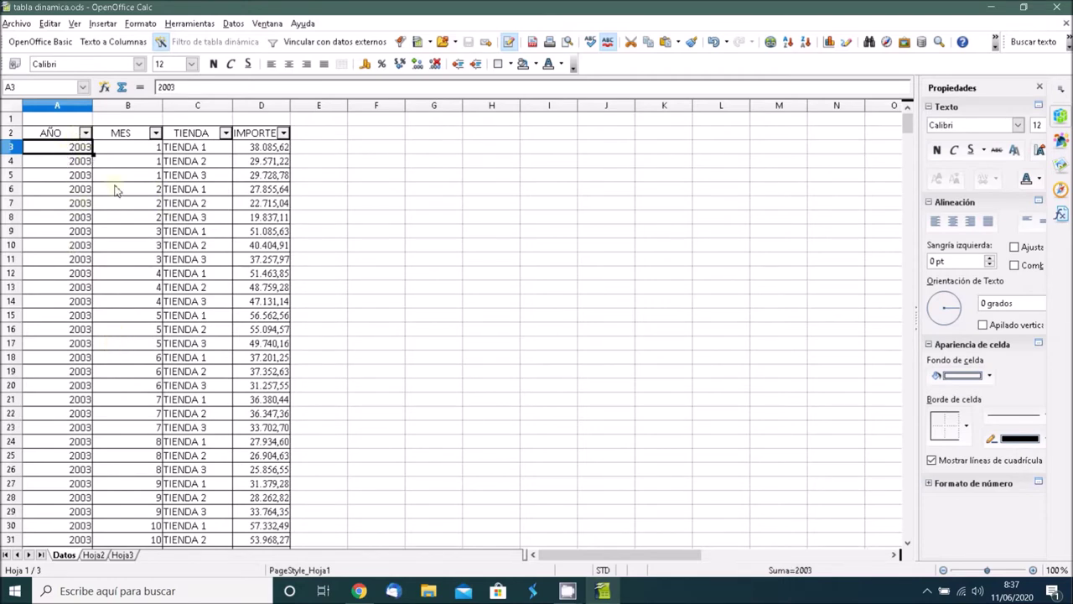
left_click(233, 23)
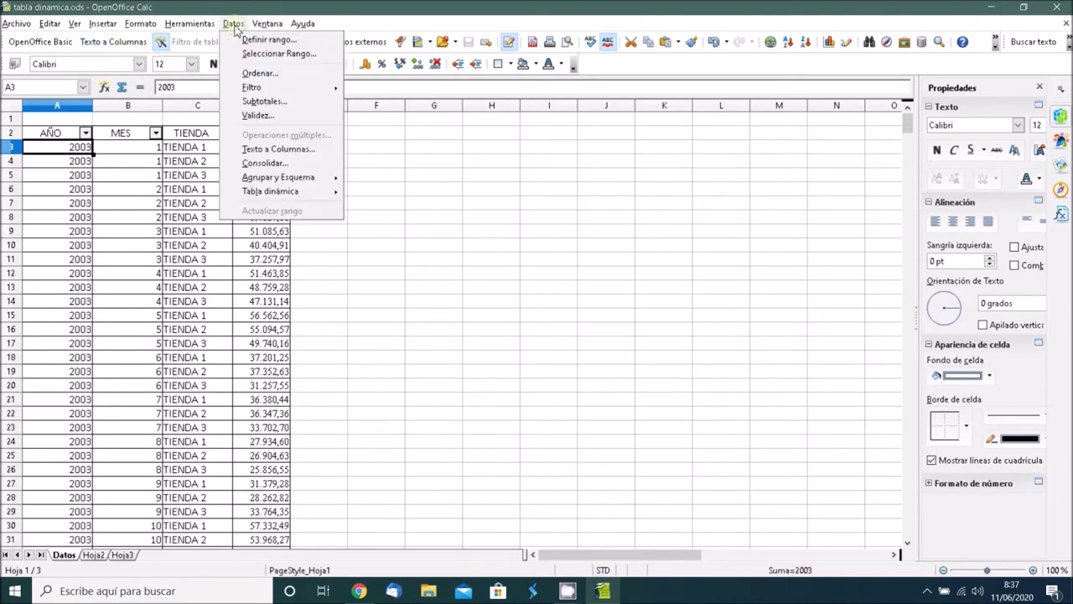
mouse_move(312, 194)
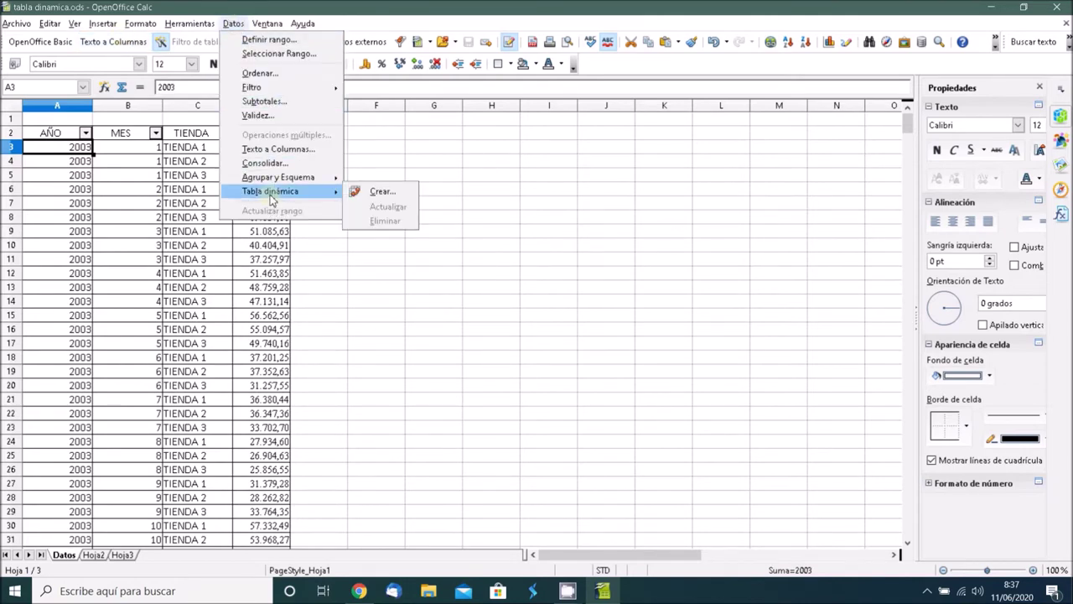
left_click(379, 192)
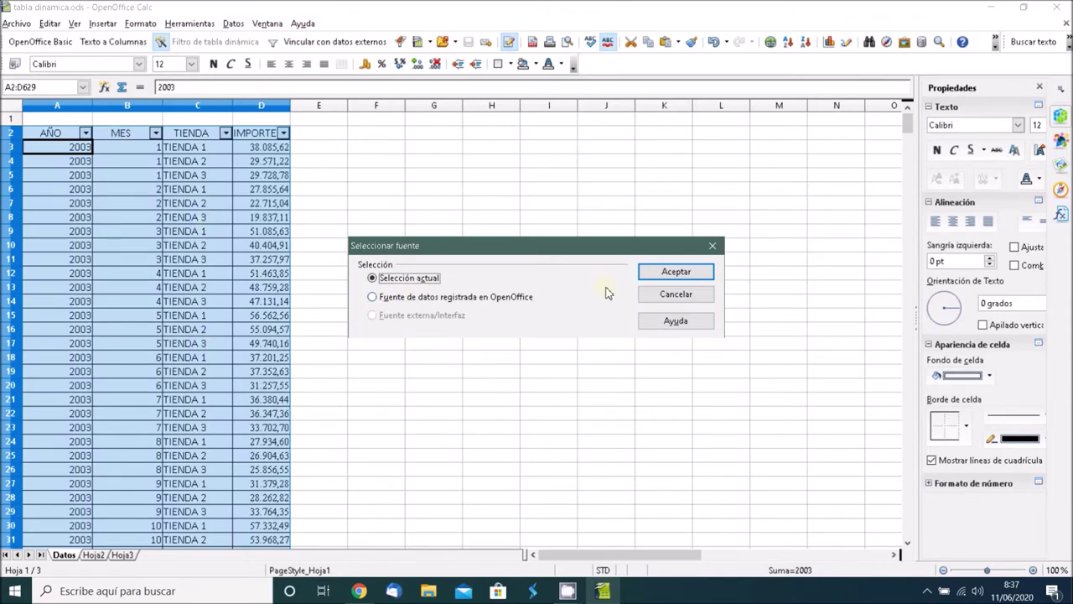
left_click(672, 273)
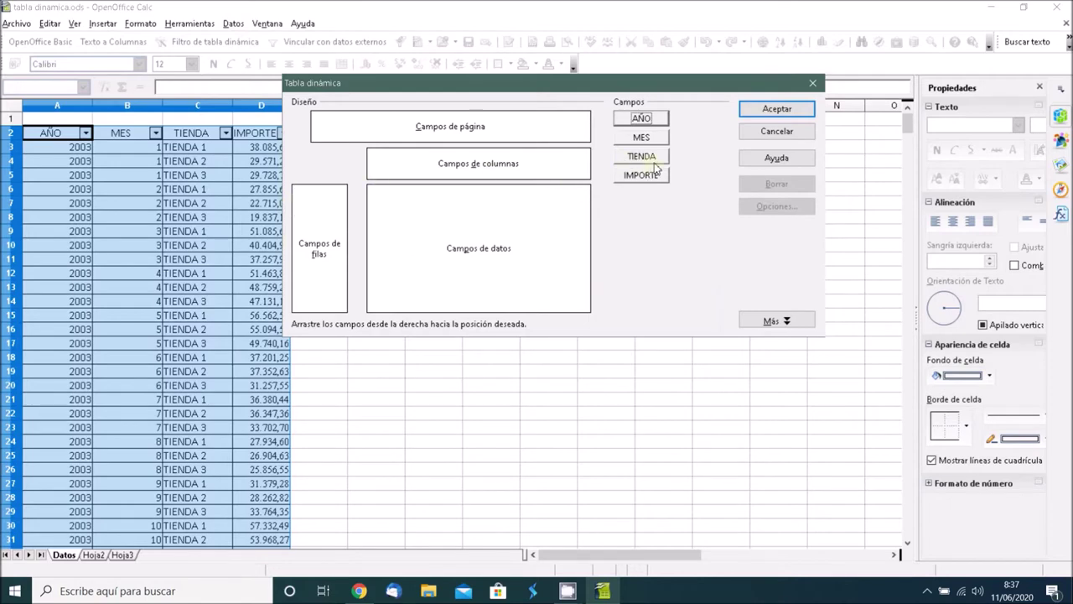
Lay out the pivot table with AÑO as row field, TIENDA as column field and IMPORTE as data field
left_click_drag(640, 119, 321, 213)
mouse_move(631, 142)
left_mouse_down()
mouse_move(500, 271)
mouse_move(353, 283)
mouse_move(543, 206)
mouse_move(634, 154)
mouse_move(632, 138)
left_mouse_up()
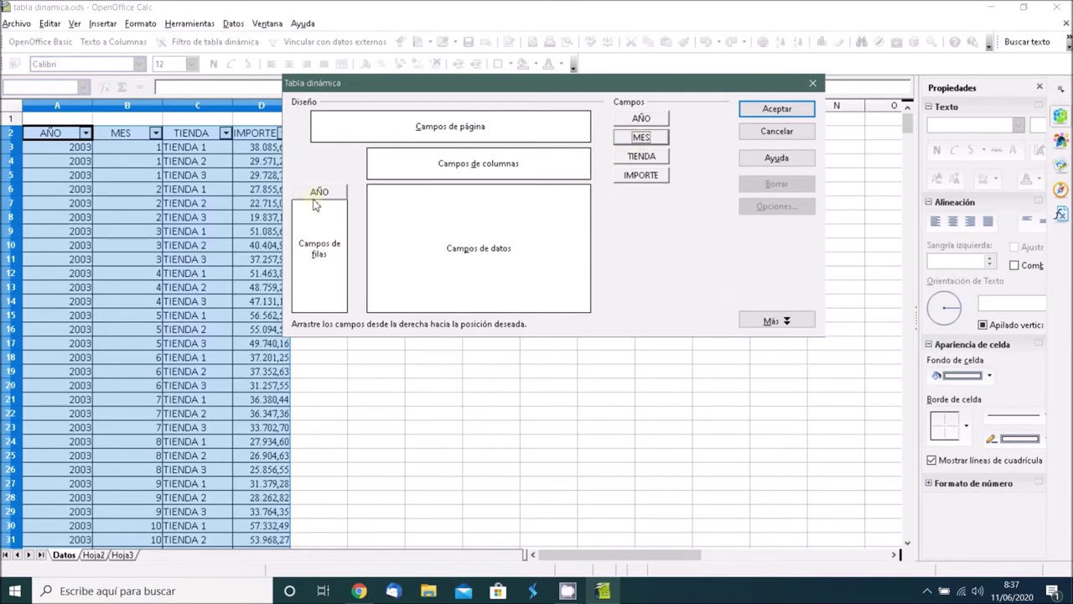
left_click_drag(641, 156, 425, 165)
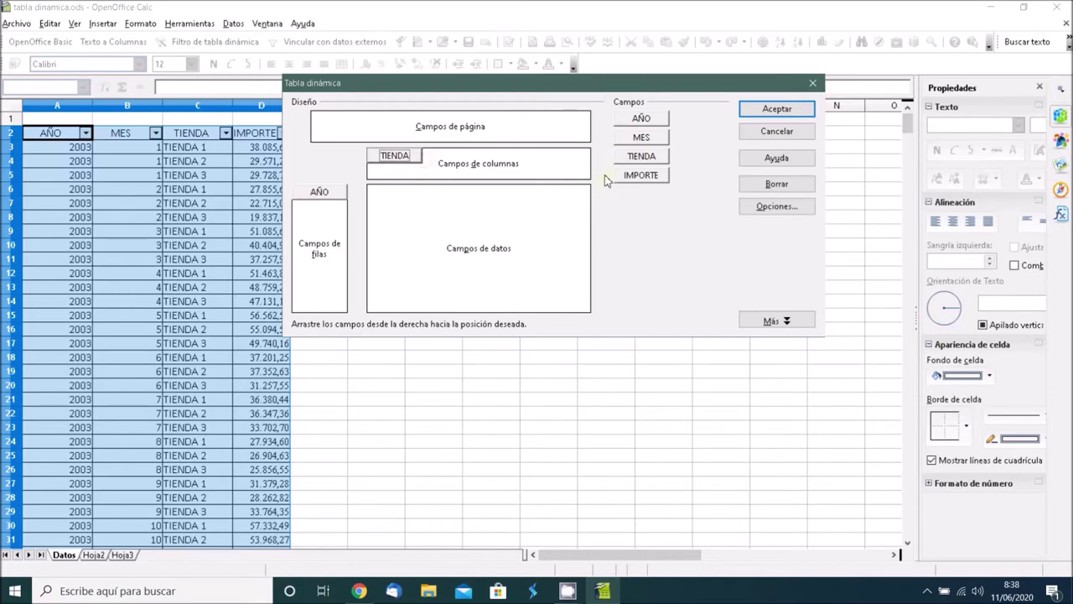
left_click_drag(647, 176, 478, 209)
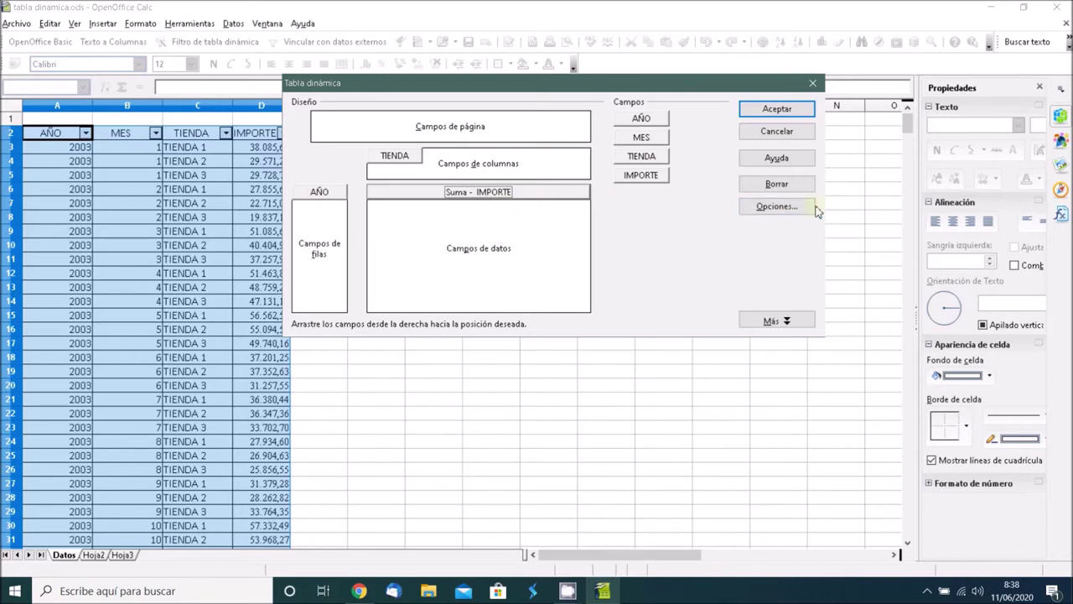
Review the summary functions available for the IMPORTE data field and keep Suma
left_click(768, 211)
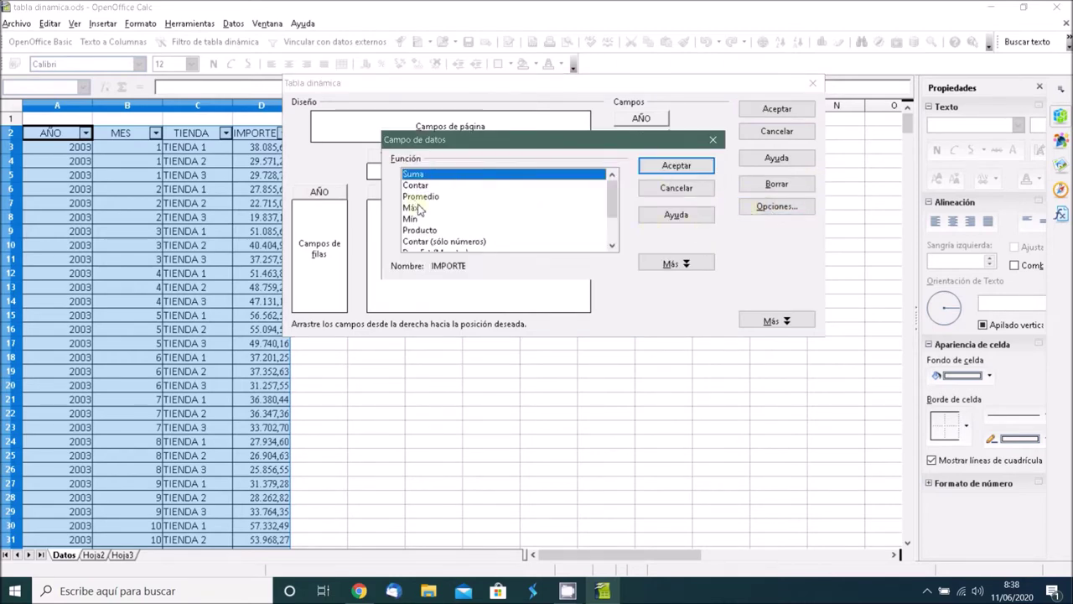
scroll(417, 208, "down", 2)
scroll(416, 208, "up", 2)
scroll(417, 208, "down", 2)
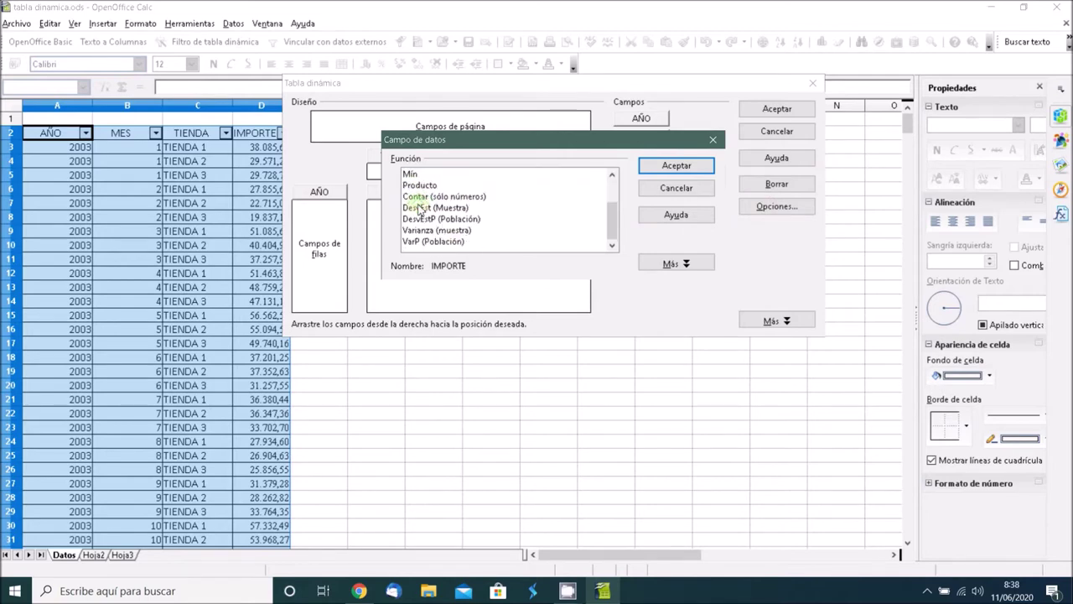
scroll(417, 205, "up", 2)
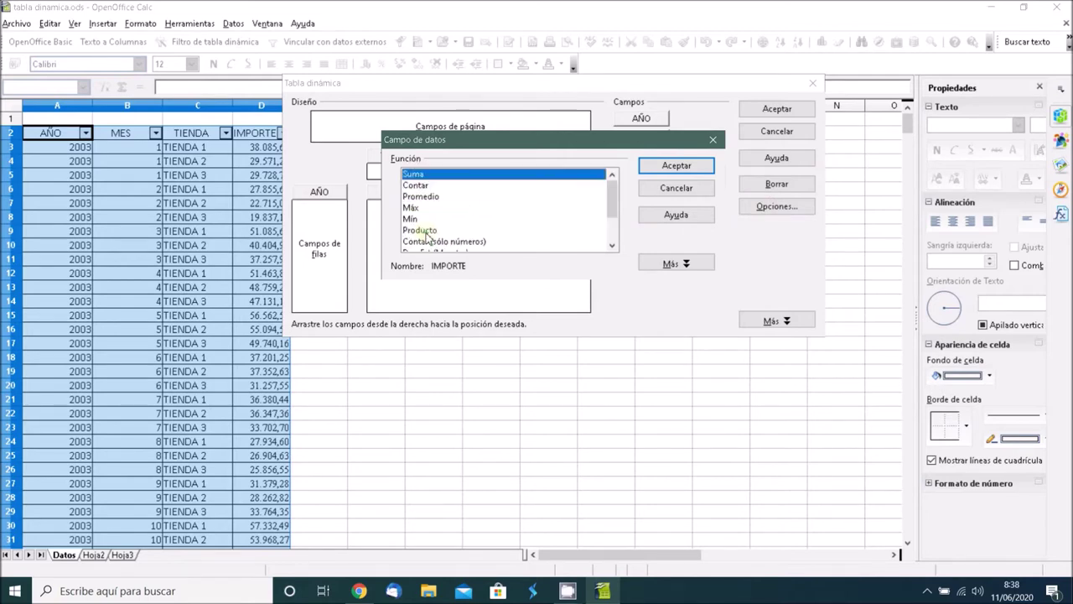
left_click(693, 169)
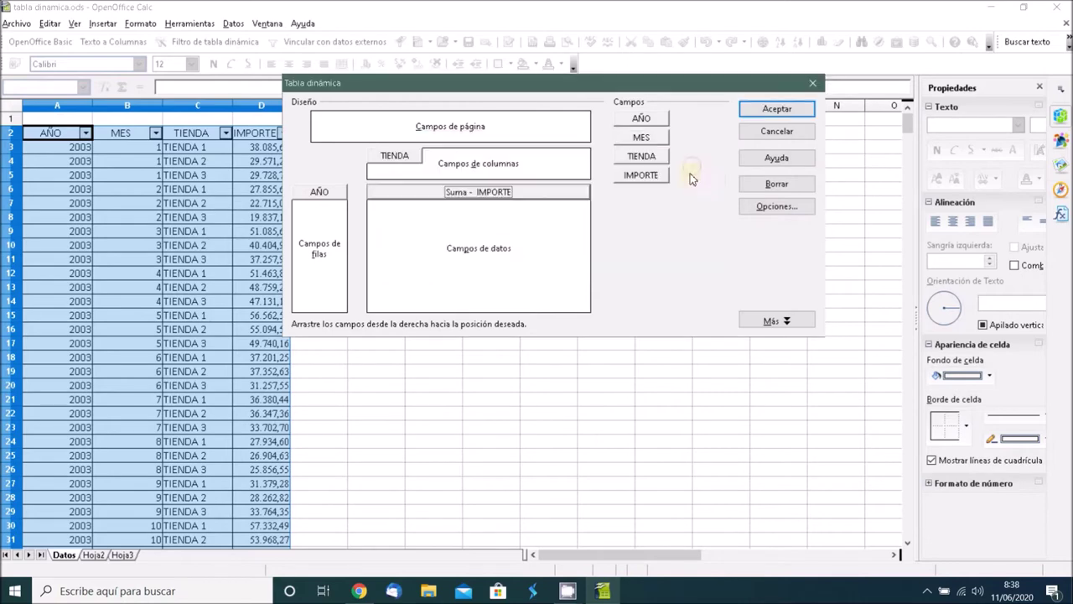
Generate the pivot table on a new sheet, ignoring empty rows and identifying categories, and widen its Total Resultado column
left_click(786, 324)
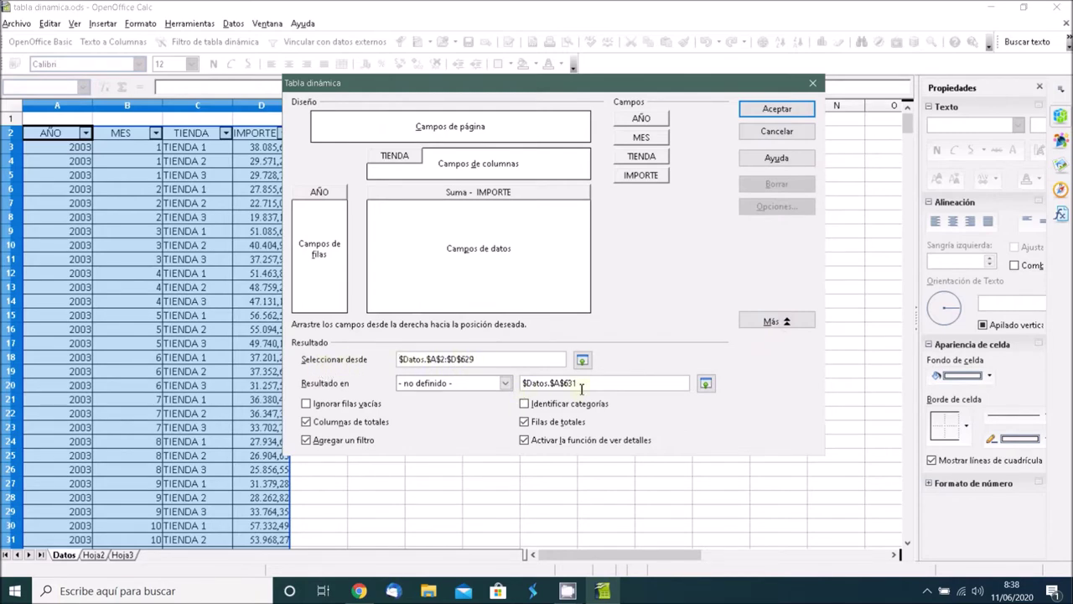
left_click(505, 384)
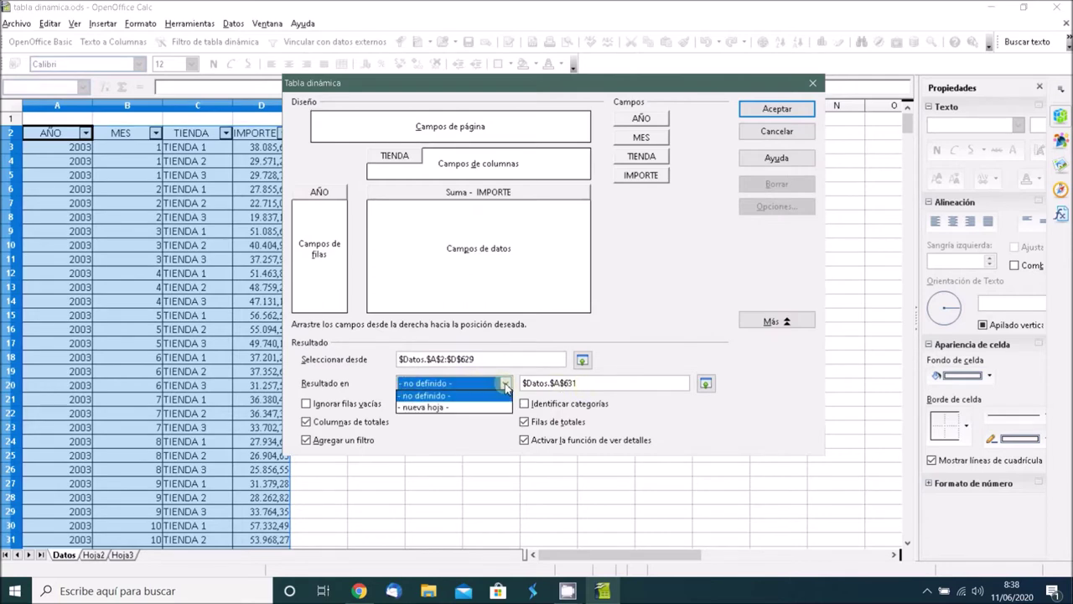
left_click(436, 409)
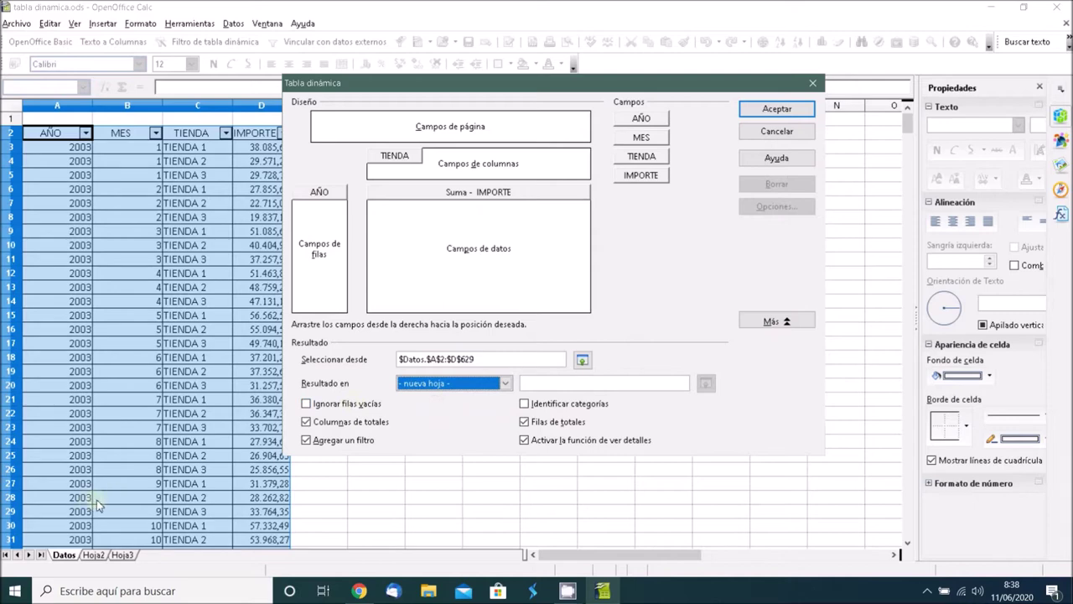
left_click(312, 406)
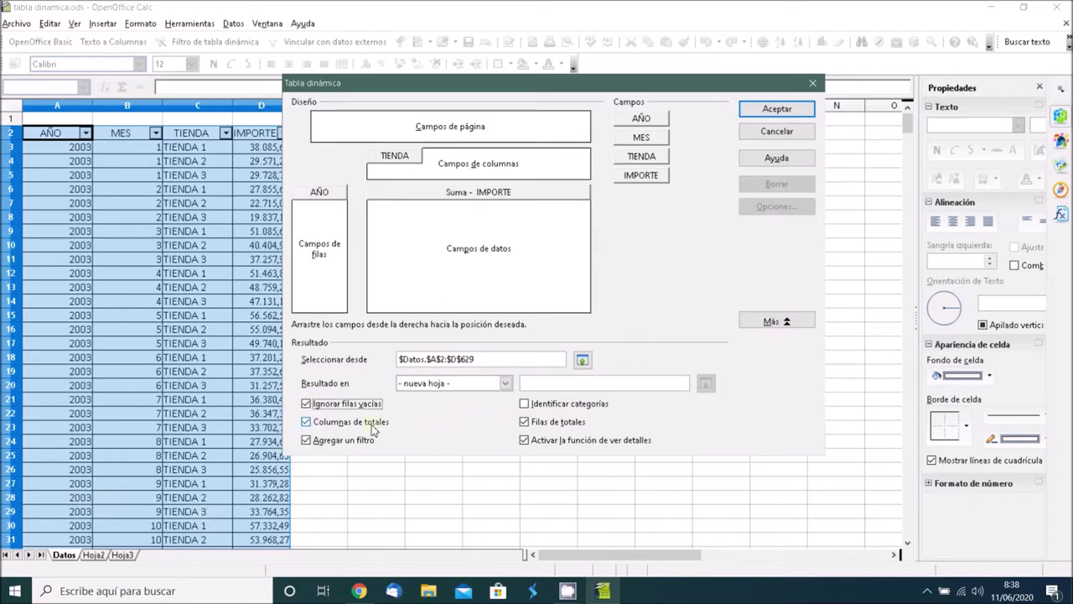
left_click(550, 406)
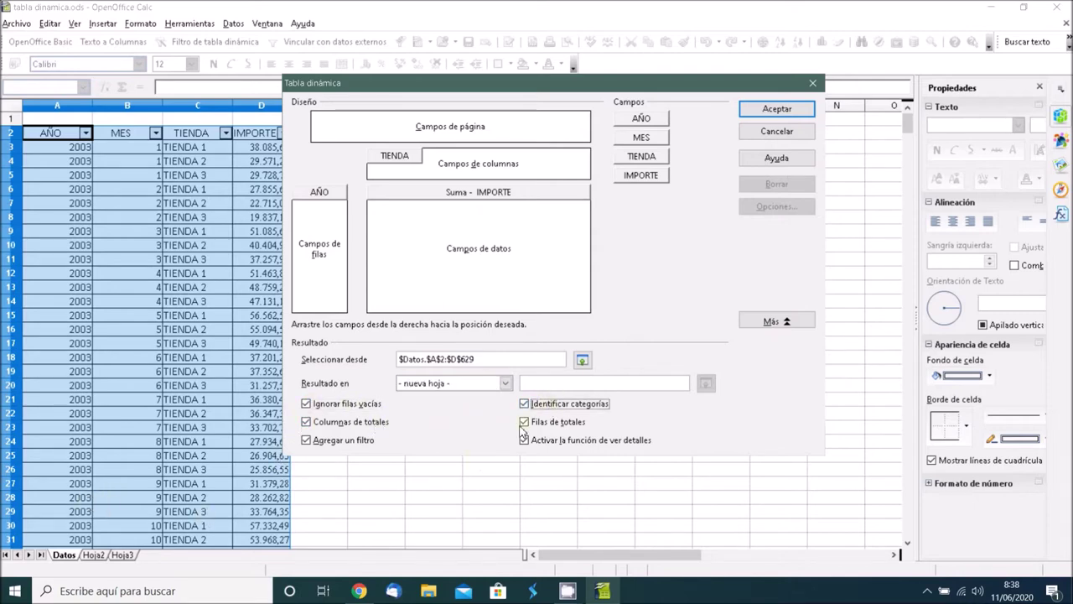
left_click(777, 109)
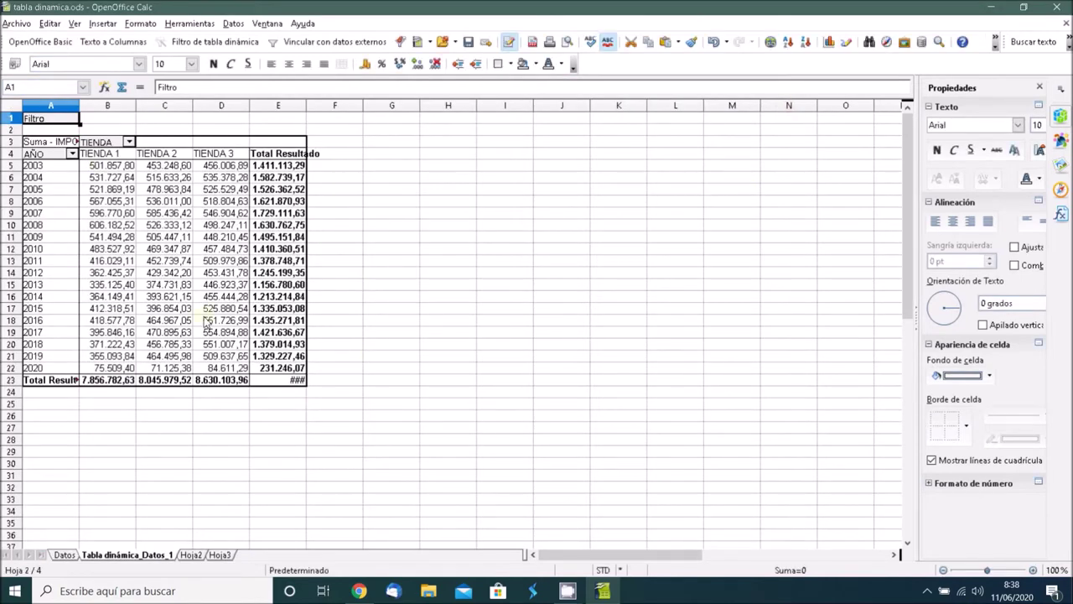
left_click_drag(309, 105, 333, 105)
left_click(294, 236)
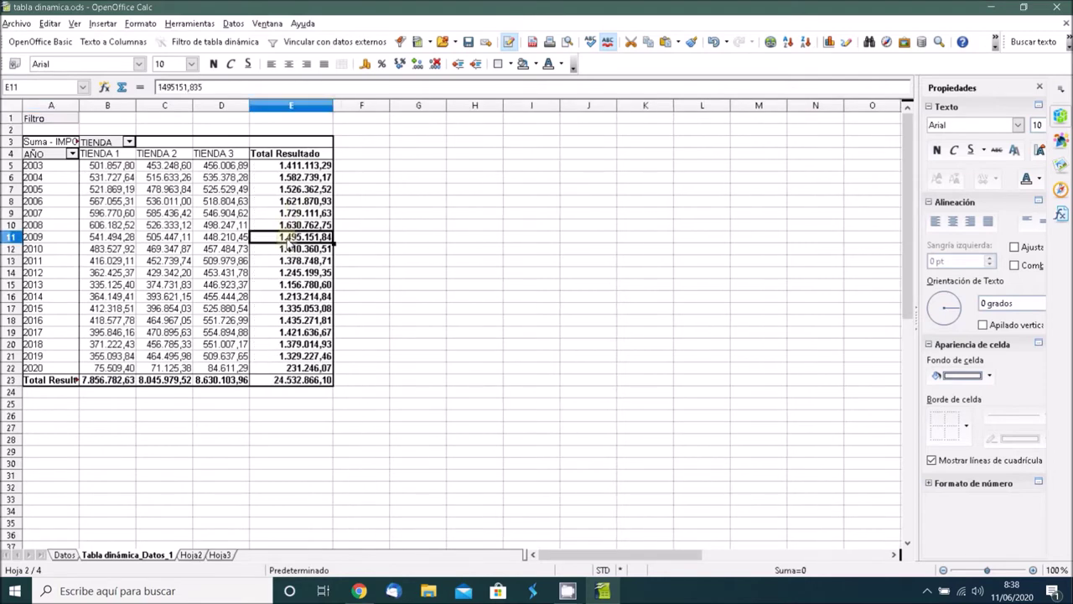
Review the source records in the Datos sheet and return to the pivot table sheet
left_click(68, 556)
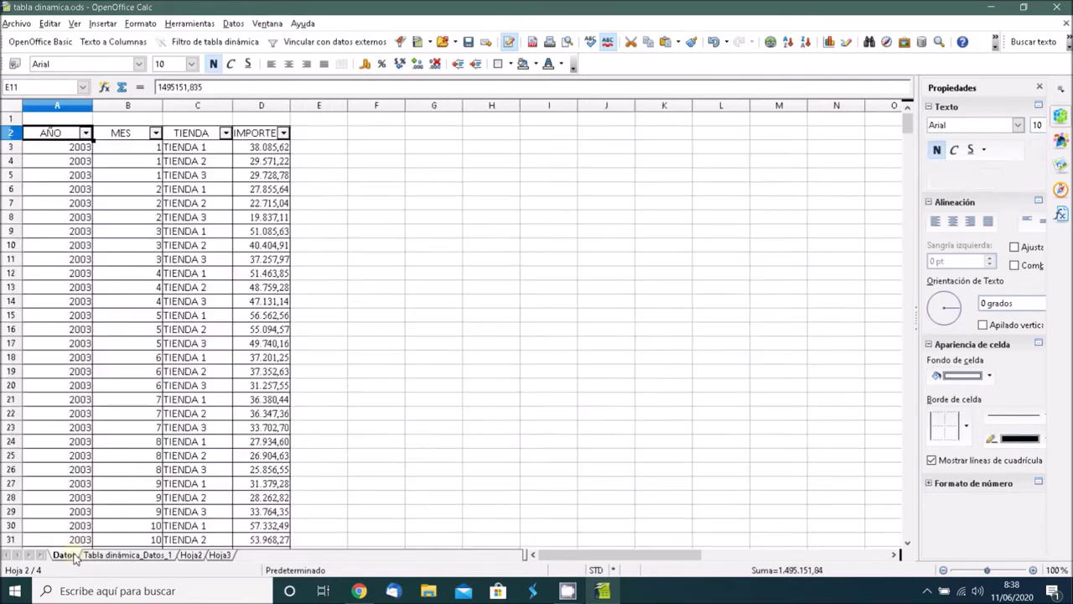
left_click(81, 292)
left_click(176, 314)
left_click(228, 385)
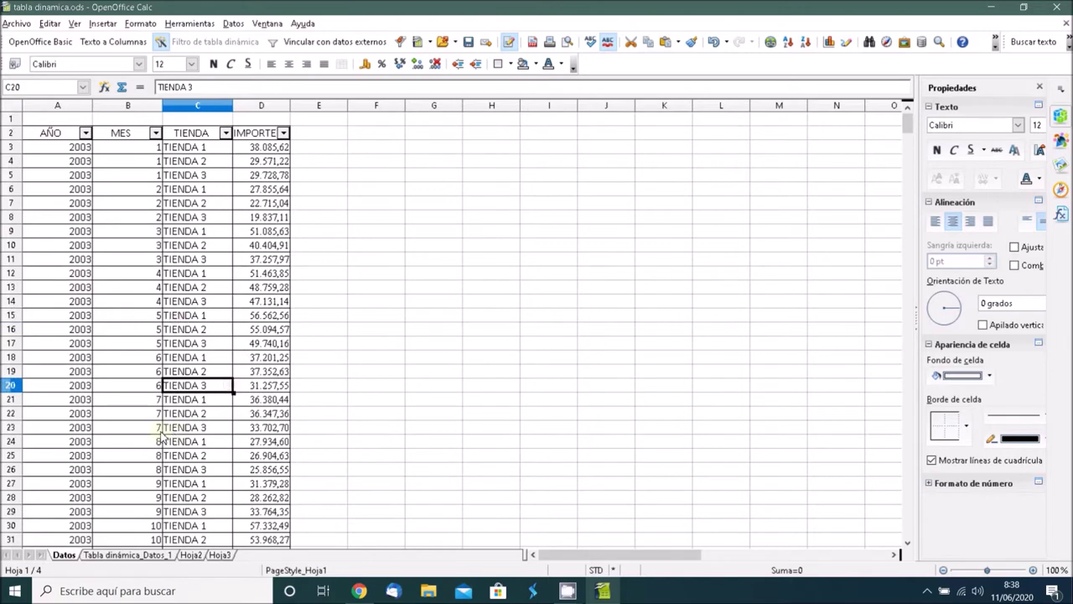
left_click(117, 556)
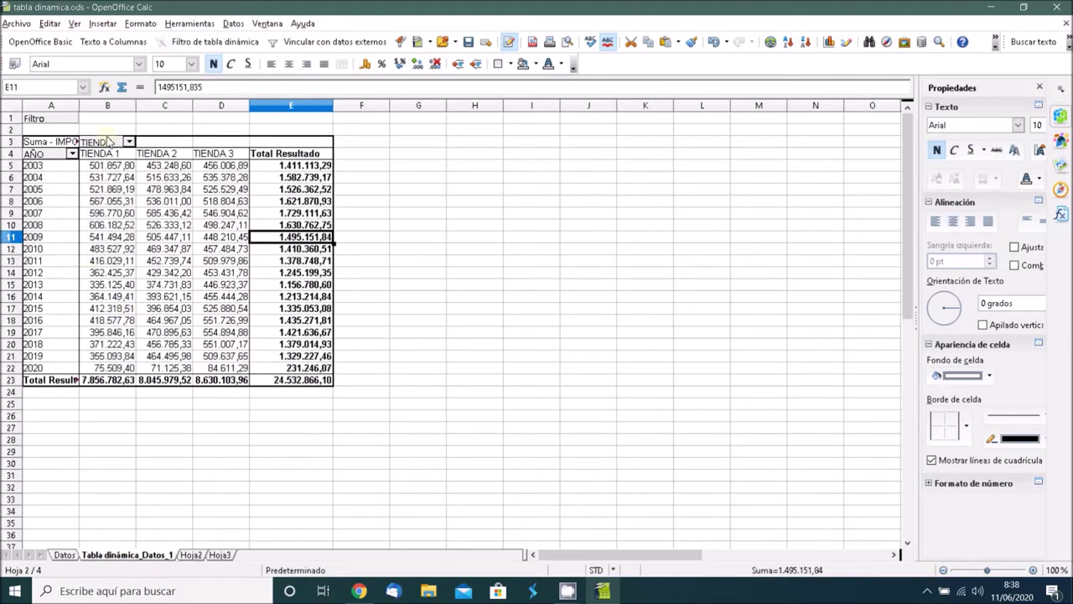
Filter the pivot table's TIENDA field to show only TIENDA 3
left_click(129, 142)
left_click(91, 215)
left_click(92, 226)
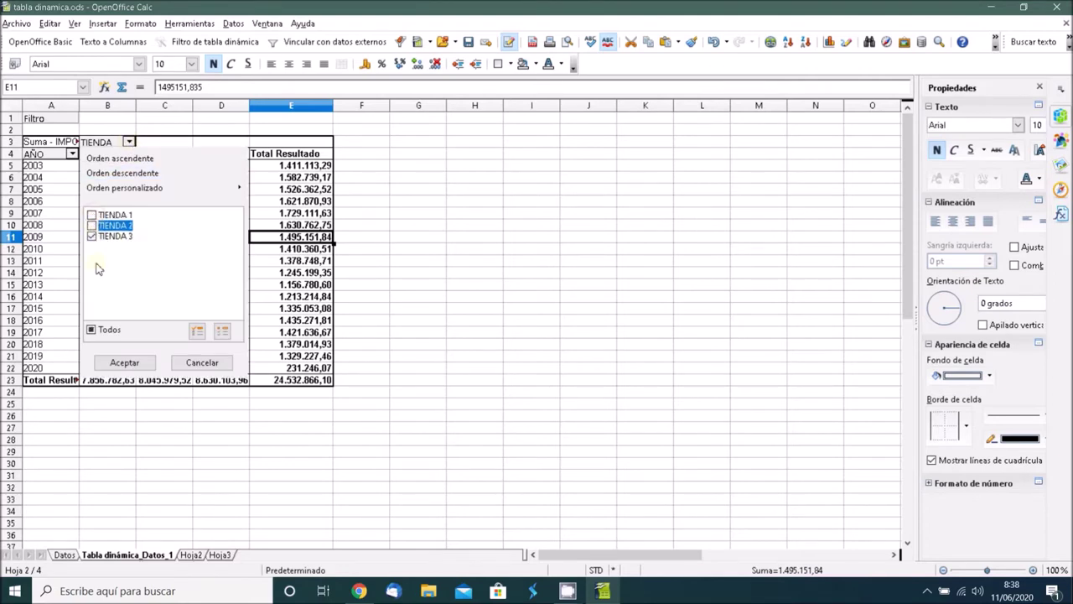
left_click(122, 363)
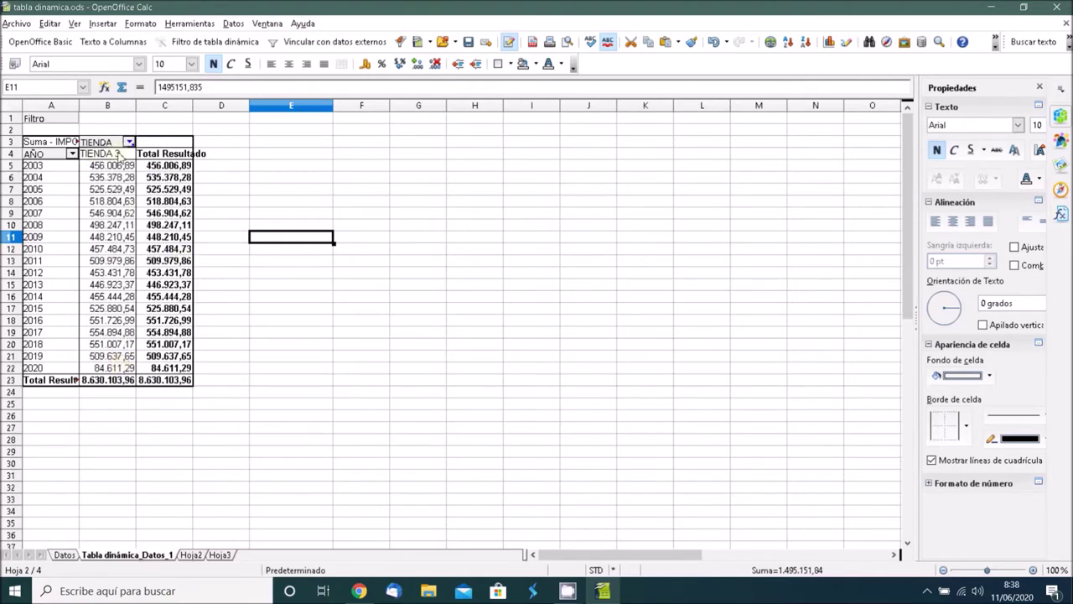
Include TIENDA 1 and TIENDA 2 again in the pivot table's TIENDA filter, one store at a time
left_click(129, 142)
left_click(92, 215)
left_click(124, 363)
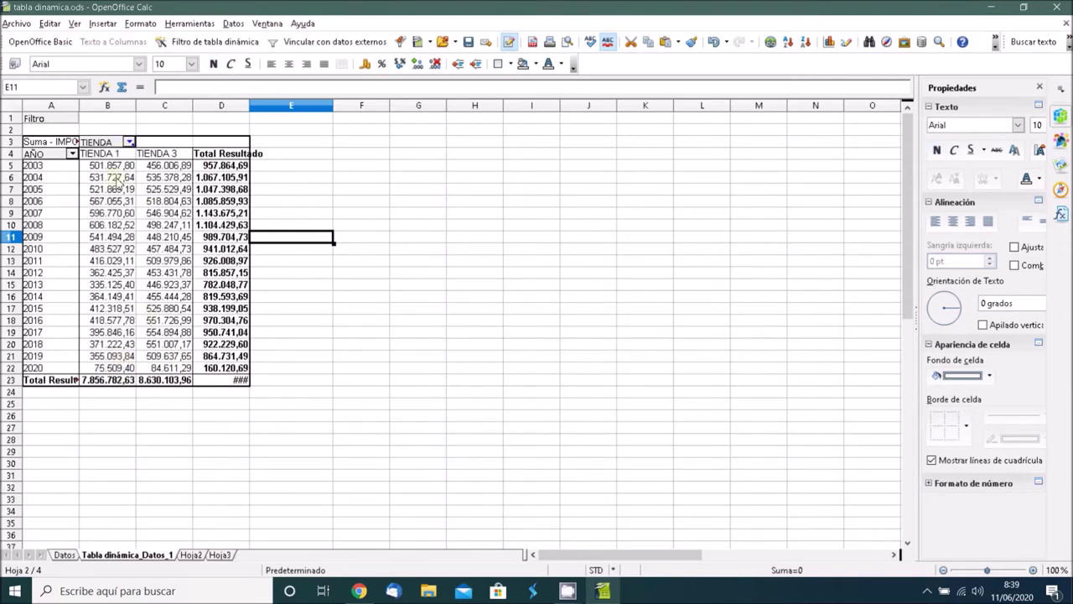
left_click(129, 142)
left_click(99, 226)
left_click(92, 226)
left_click(124, 362)
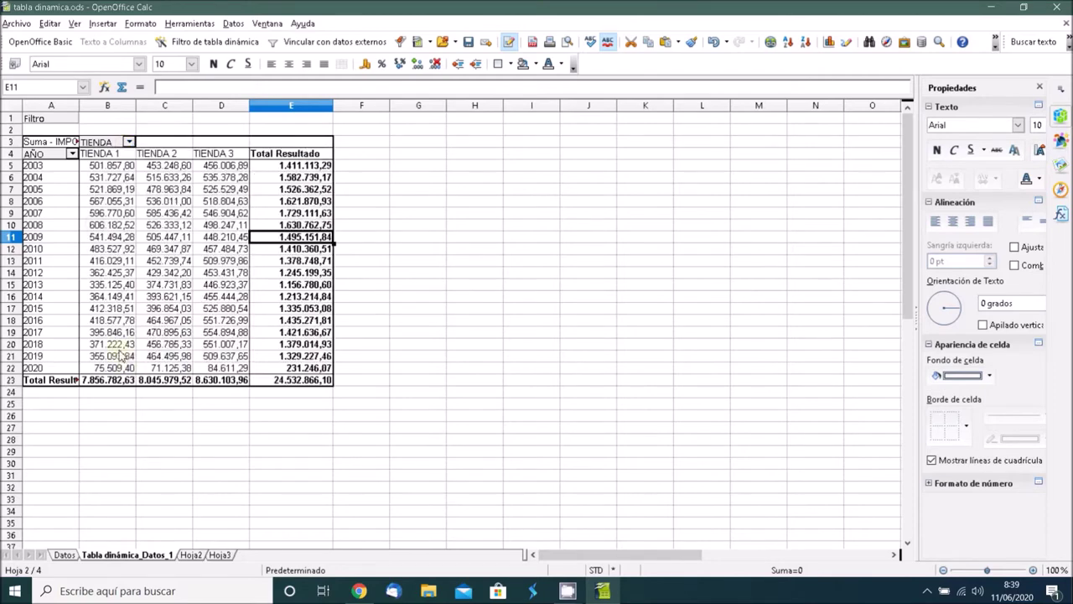
Filter the pivot table's AÑO field to show only the years 2017, 2018, 2019 and 2020
left_click(72, 153)
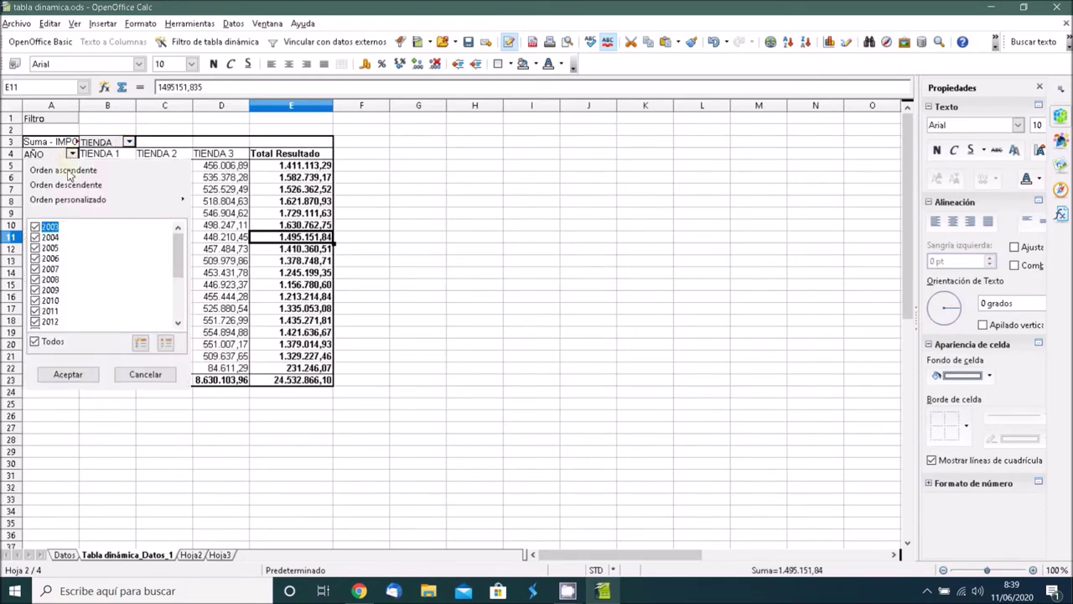
left_click(43, 347)
scroll(51, 310, "down", 3)
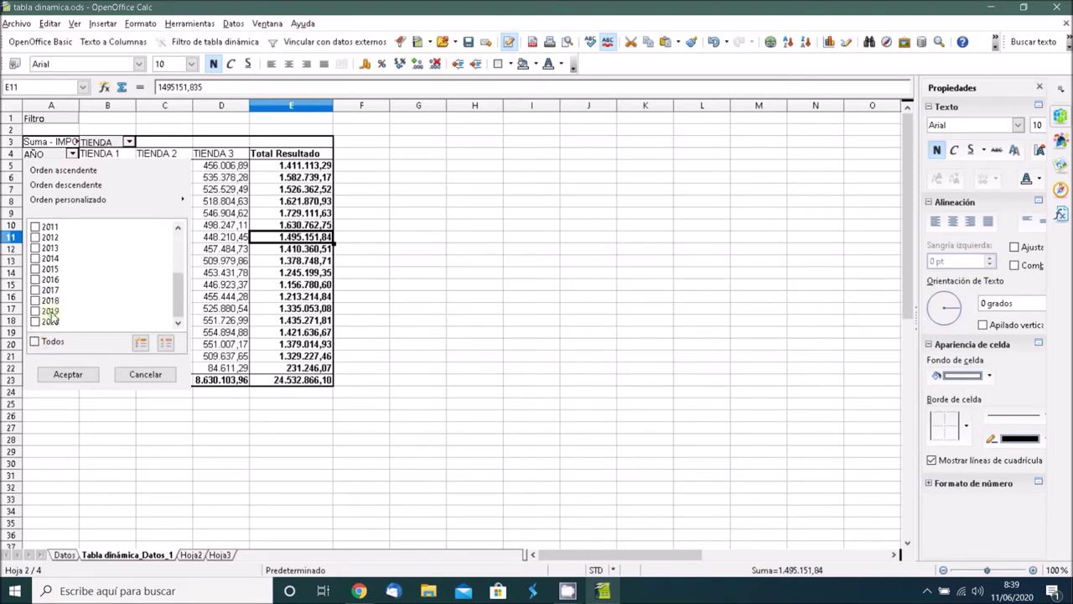
left_click(35, 311)
left_click(35, 300)
left_click(35, 289)
left_click(34, 322)
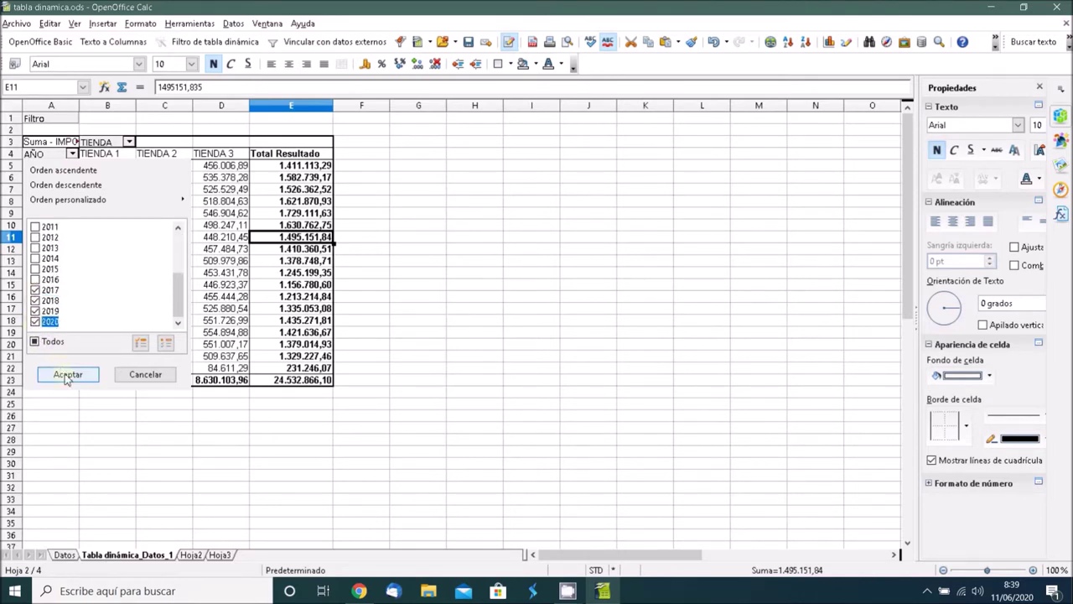
left_click(67, 376)
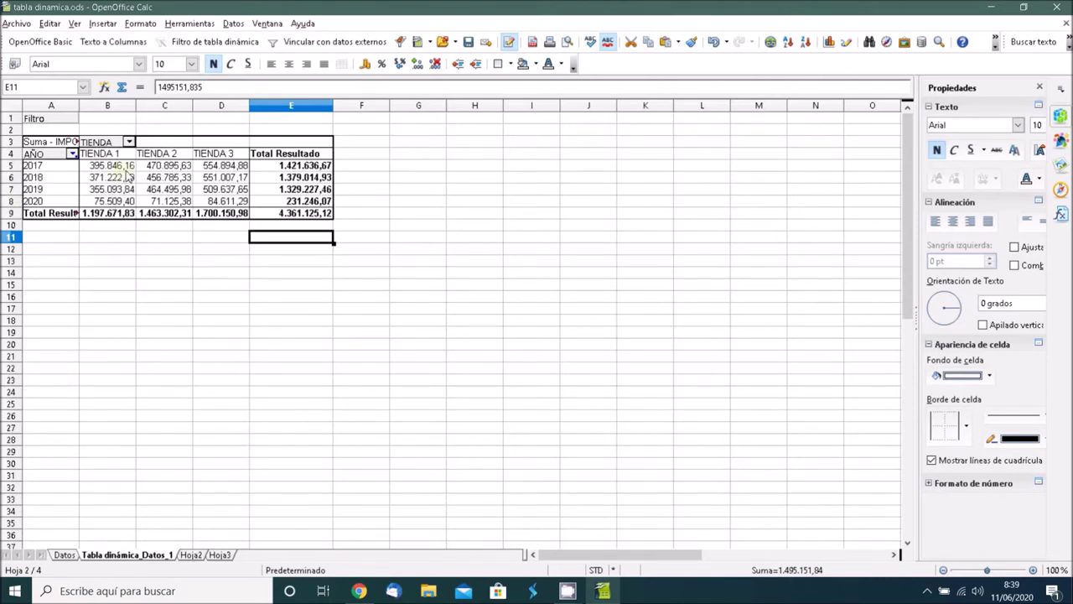
Examine the 2017 total and the 2018 amounts per store and in total in the filtered pivot table
left_click(294, 166)
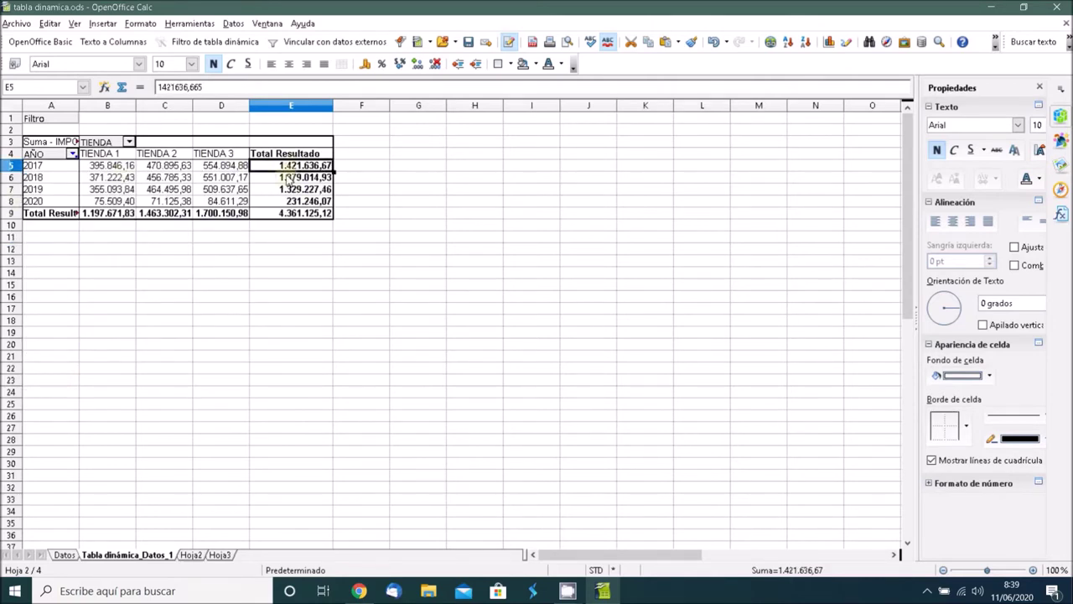
left_click(289, 177)
left_click(226, 177)
left_click(184, 178)
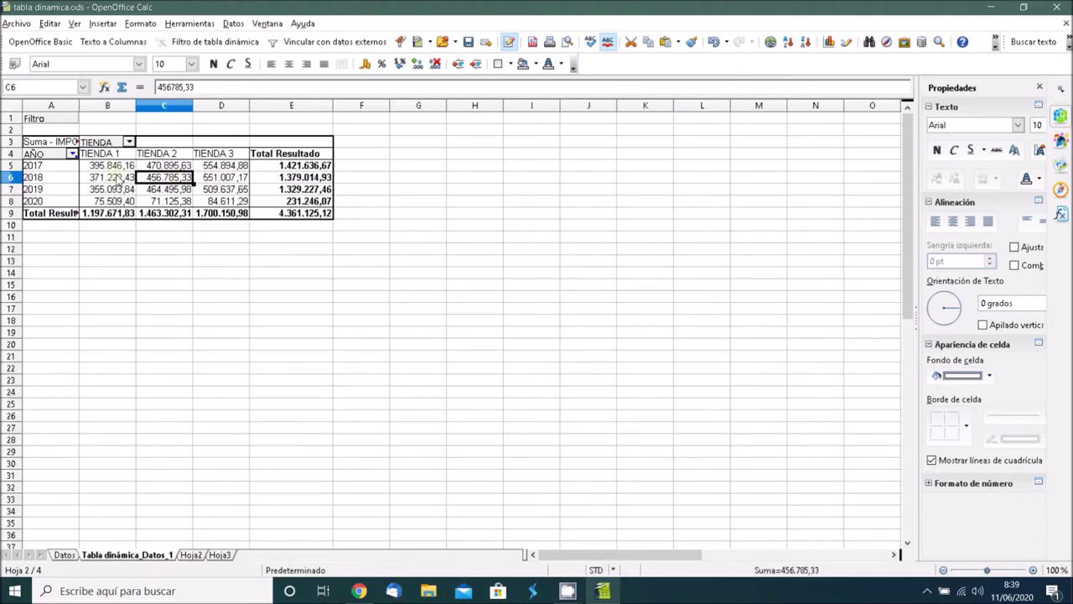
left_click(114, 179)
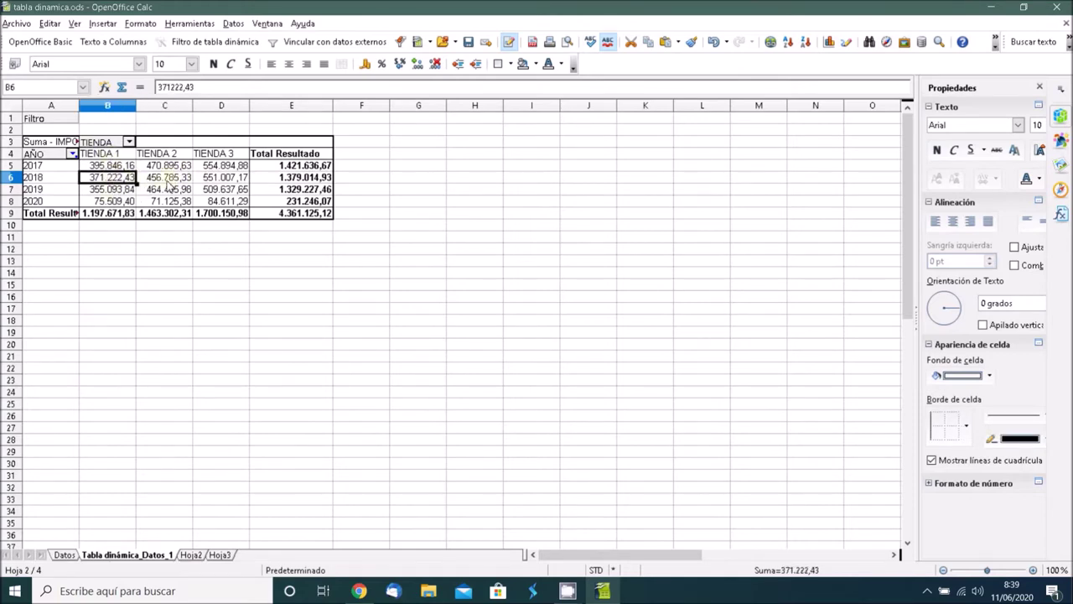
left_click(277, 178)
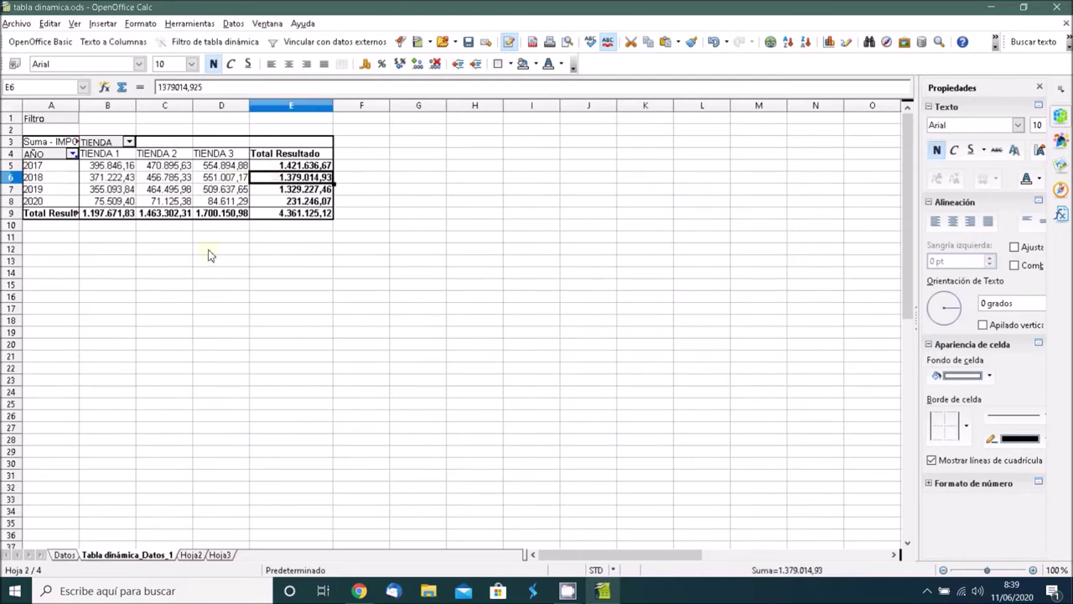
Start a chart from the pivot table and choose the stacked (En pilas) column type after comparing the column variants
left_click(111, 192)
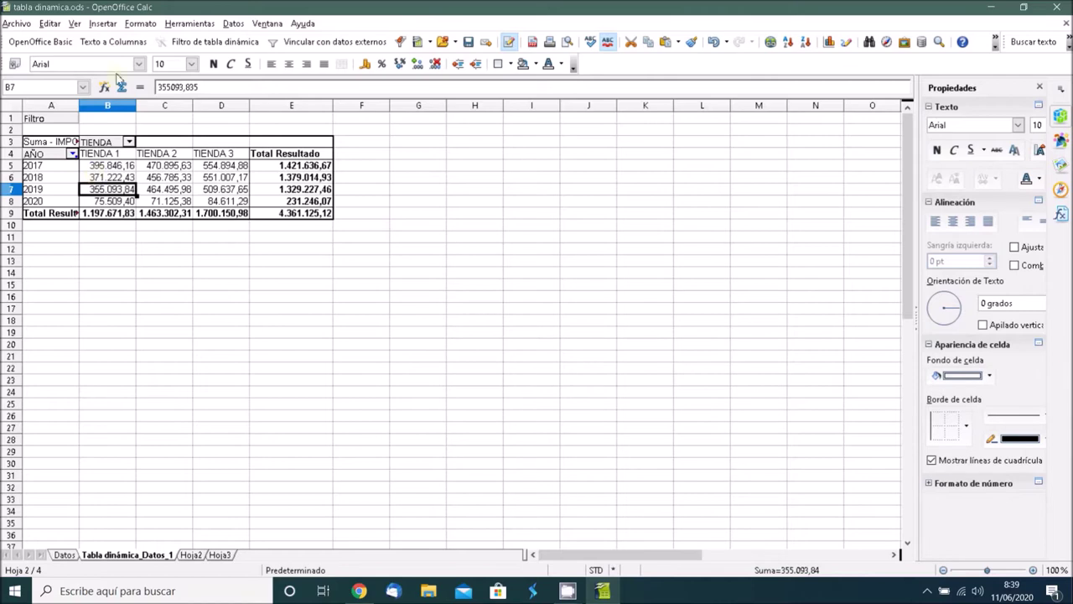
left_click(103, 24)
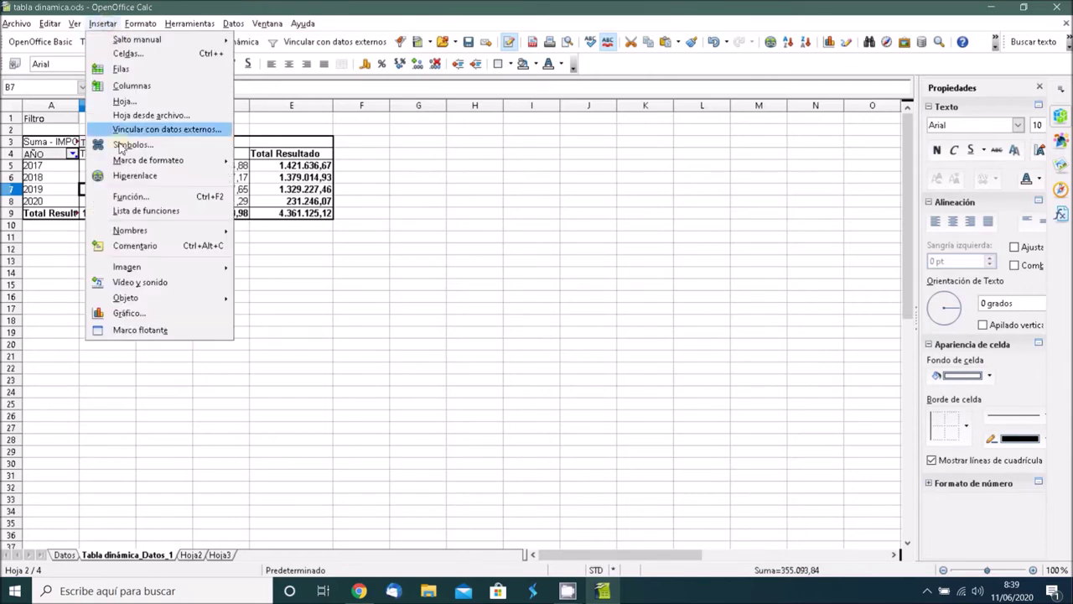
left_click(128, 313)
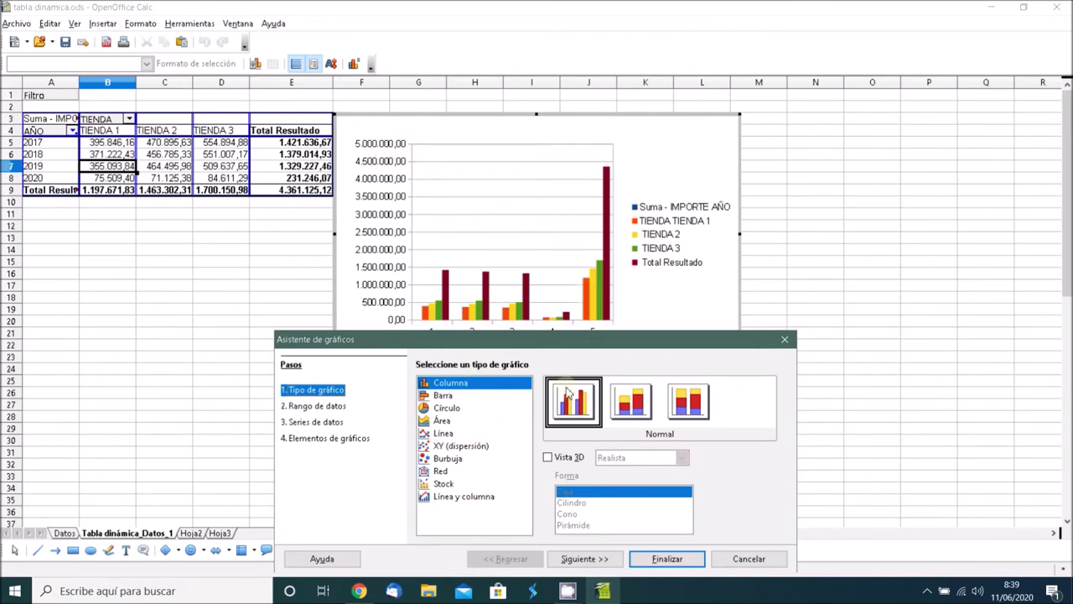
left_click(642, 413)
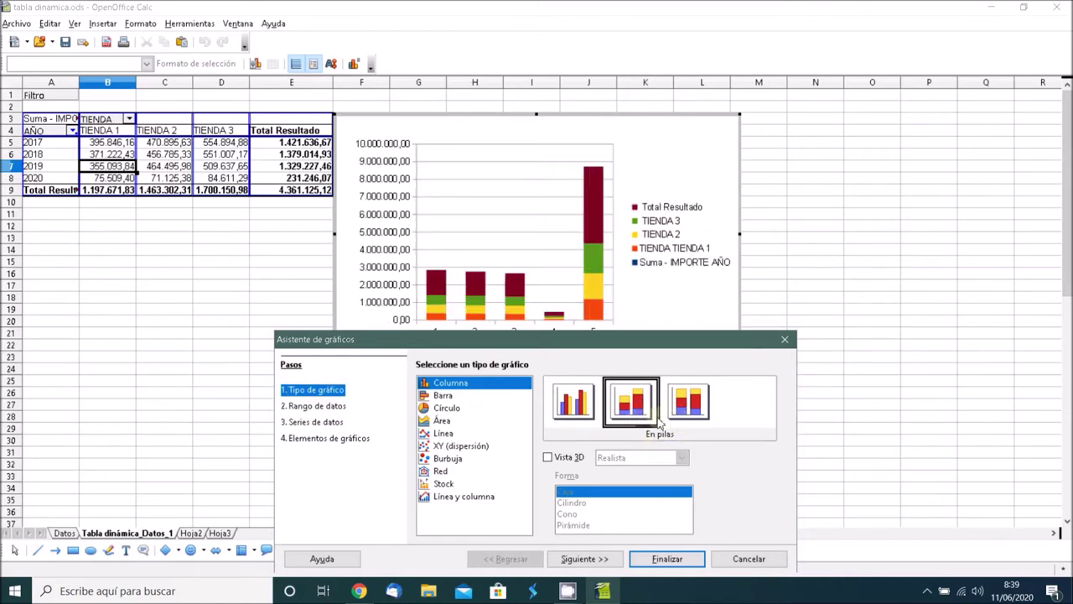
left_click(593, 411)
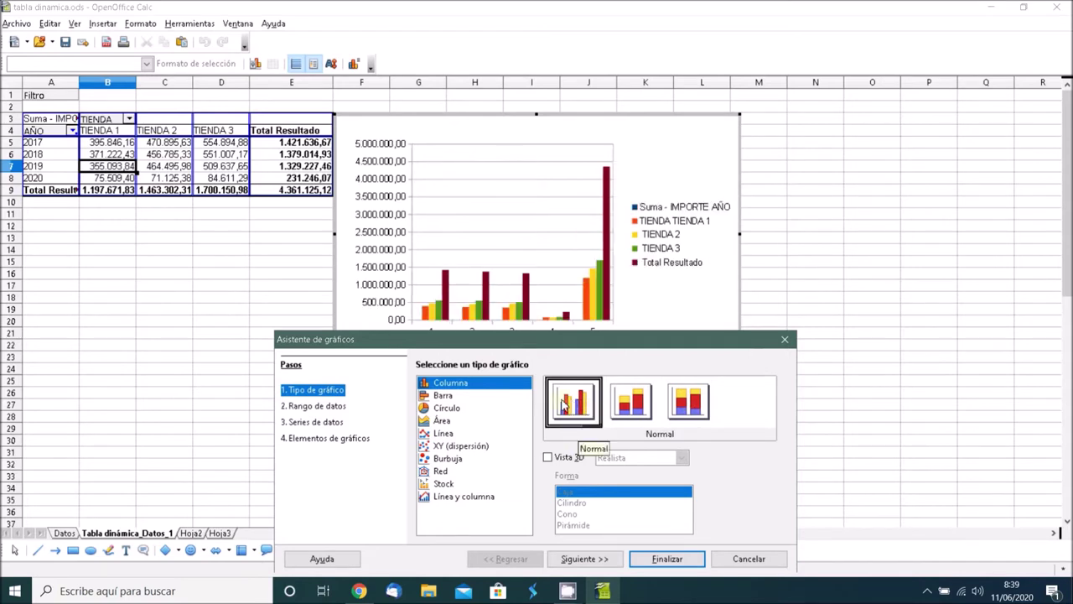
left_click(639, 406)
left_click(691, 409)
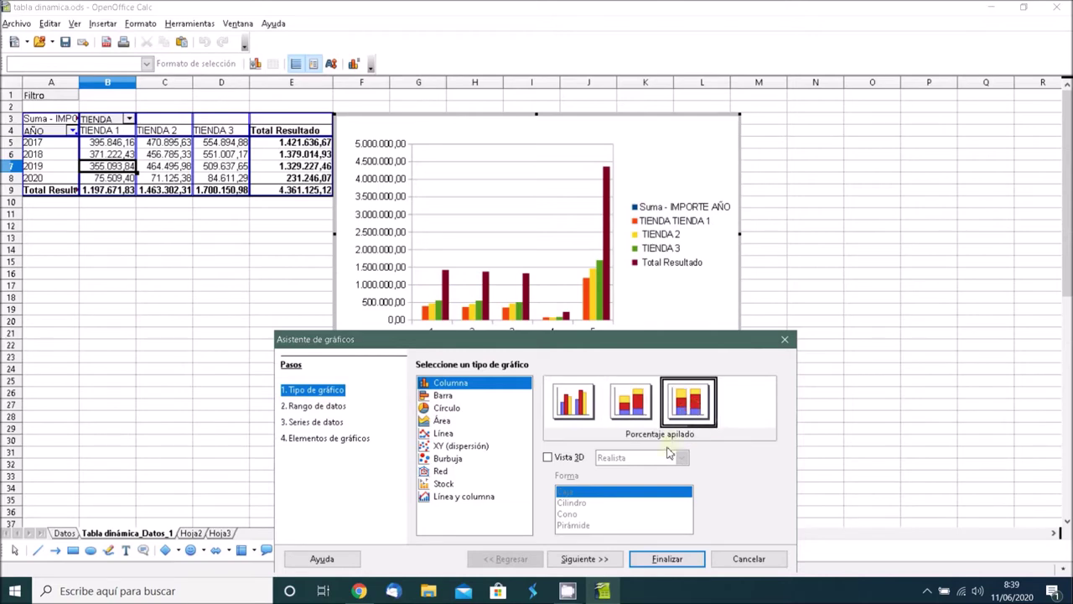
left_click(639, 407)
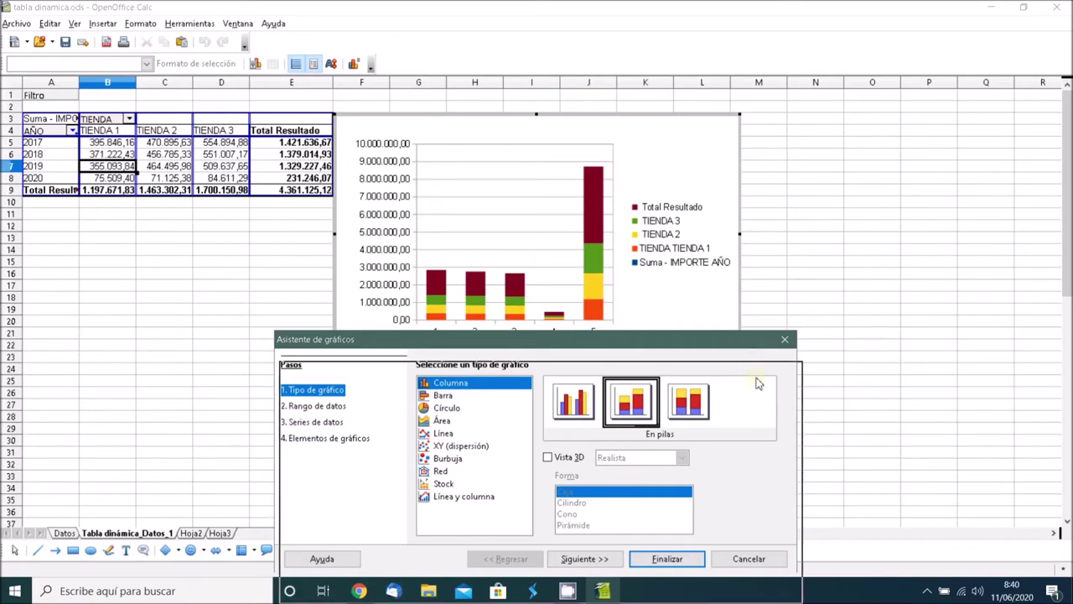
left_click_drag(752, 340, 723, 387)
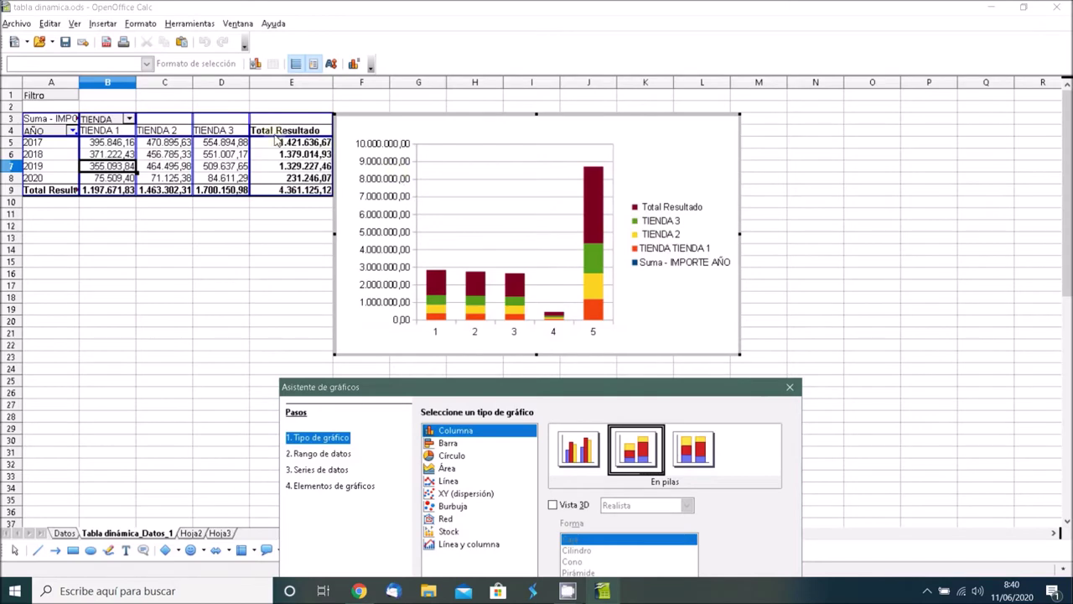
left_click_drag(584, 398, 588, 311)
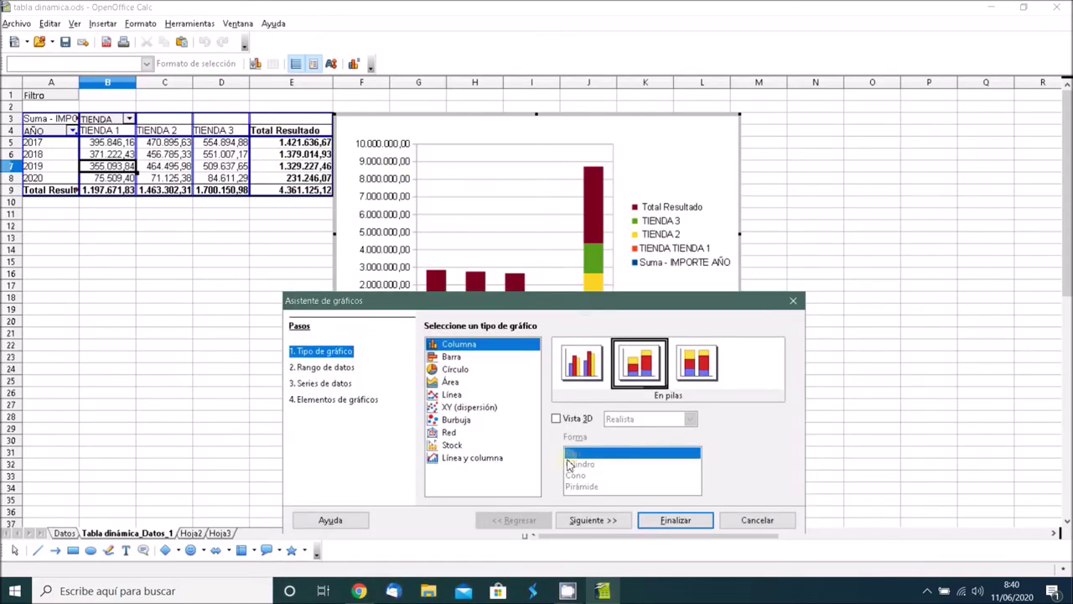
Set the chart's data range to $'Tabla dinámica_Datos_1'.$A$4:$d$8, leaving out the total row and column
left_click(592, 520)
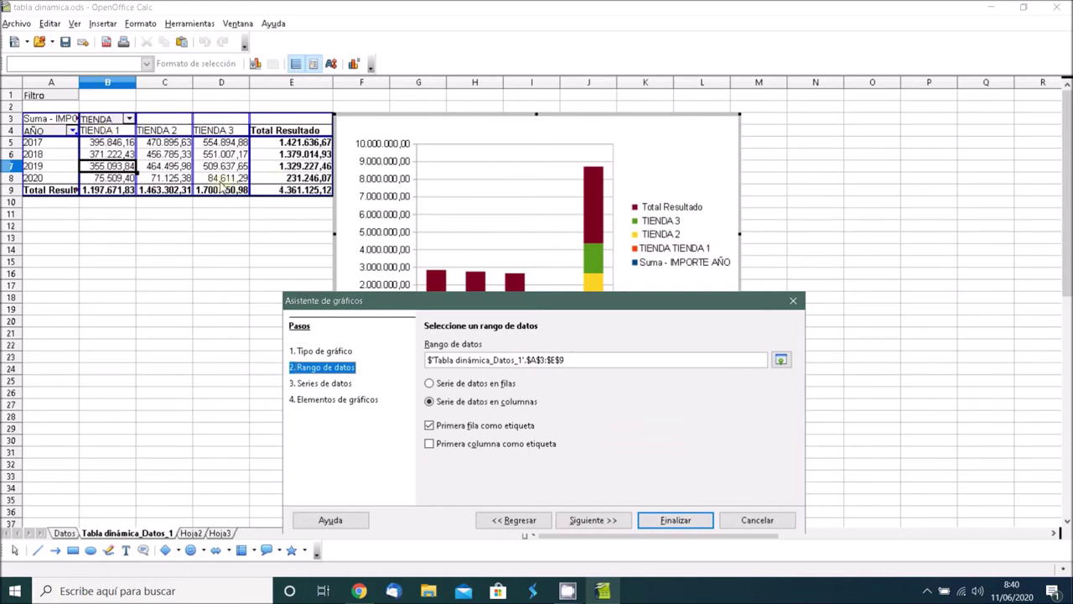
left_click(537, 360)
key("Delete")
type("4")
key("Delete")
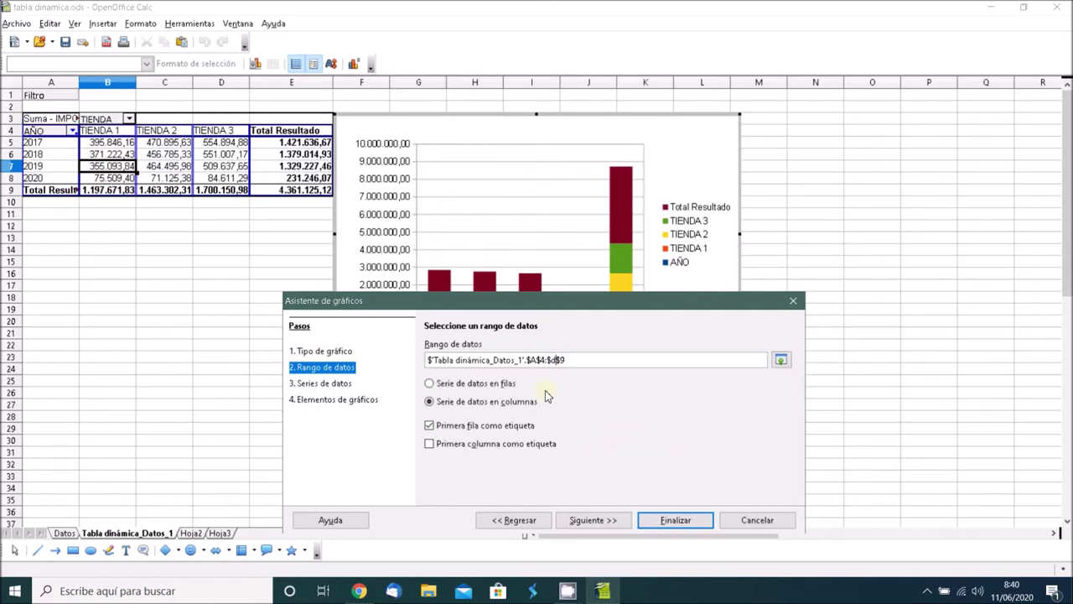
key("BackSpace")
type("8")
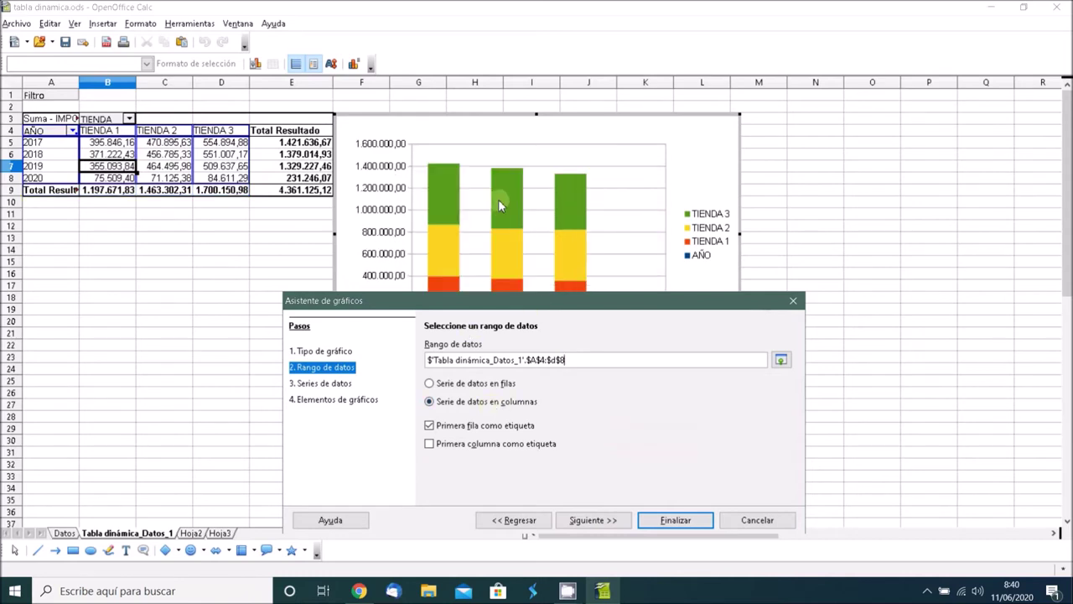
Use the first column of the data range as labels and uncover the chart preview
left_click_drag(589, 303, 874, 275)
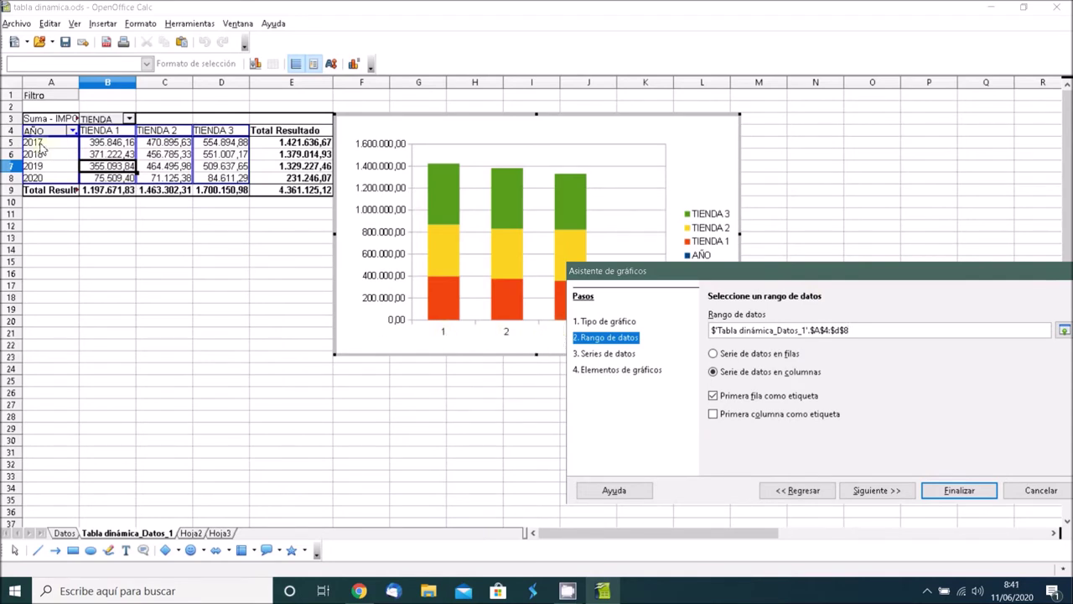
left_click_drag(698, 277, 481, 288)
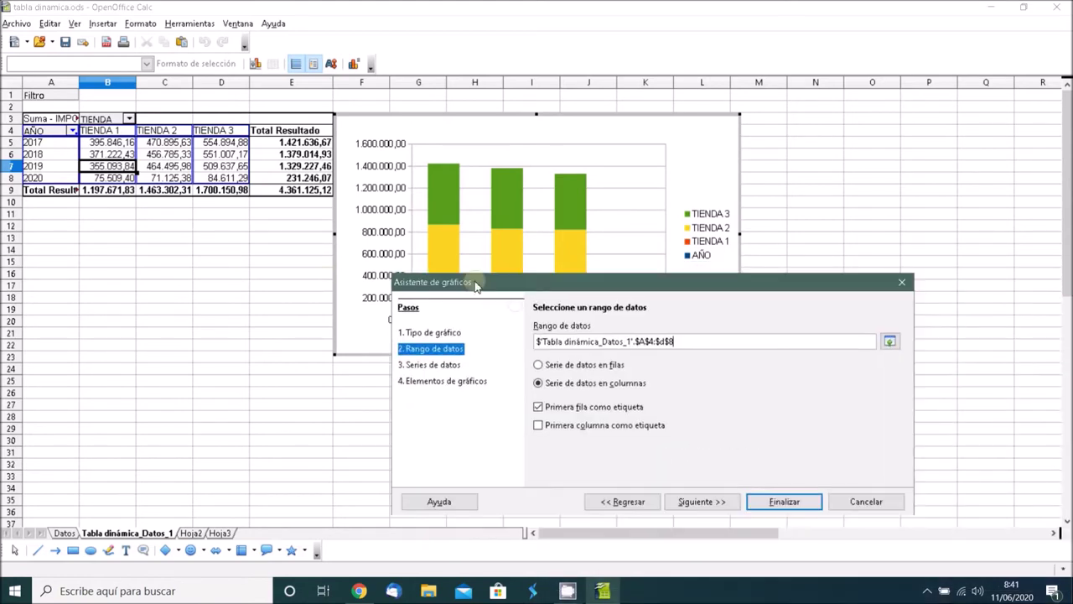
left_click(539, 426)
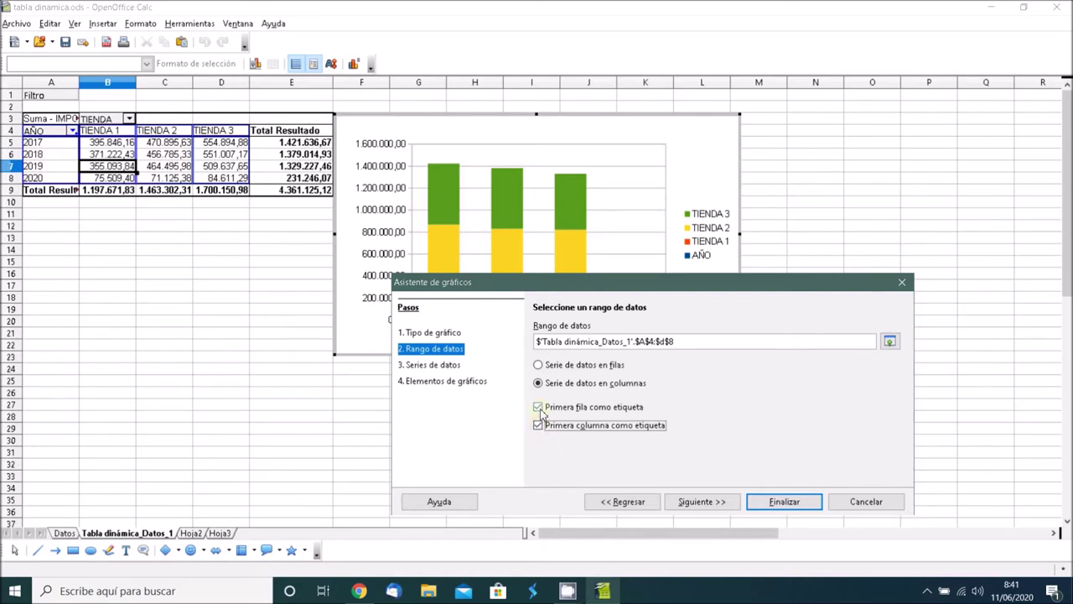
left_click_drag(597, 285, 701, 286)
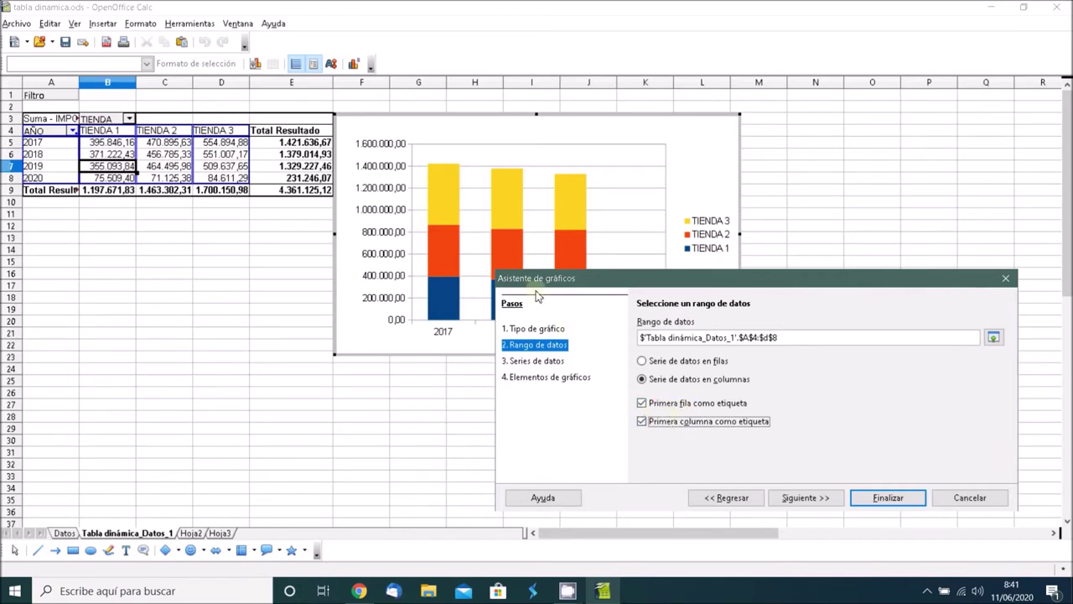
left_click_drag(540, 278, 608, 348)
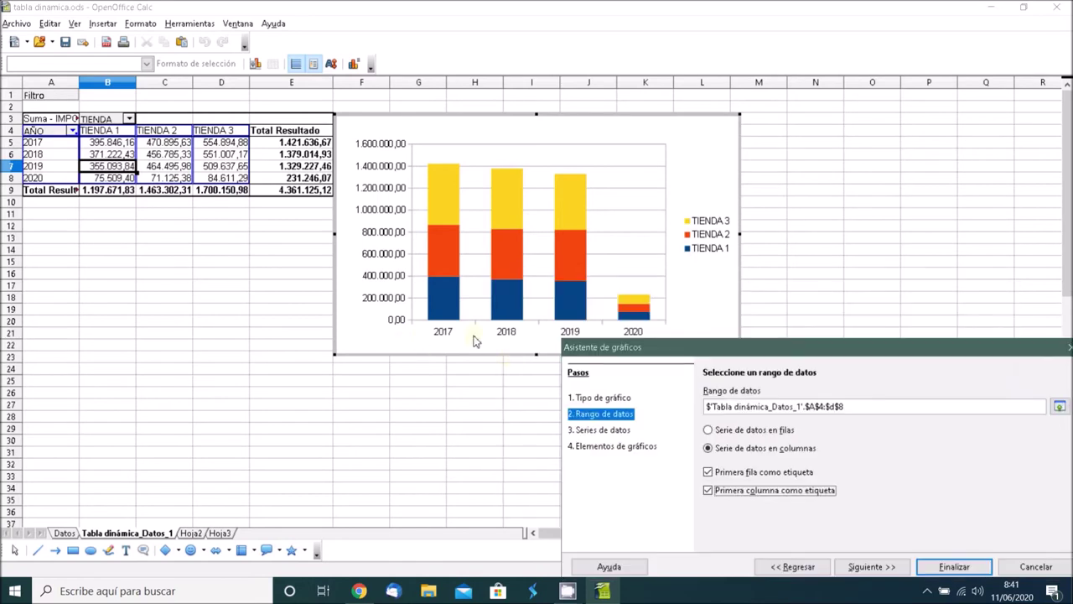
Turn the first-column and first-row label options off and on again, one at a time, to compare the preview
left_click(709, 490)
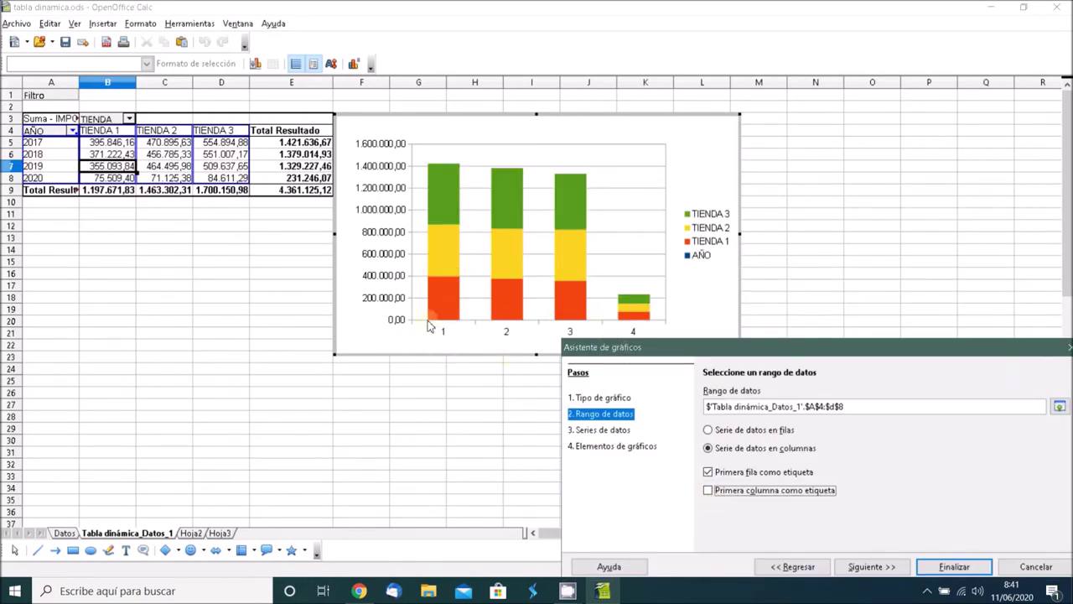
left_click(709, 491)
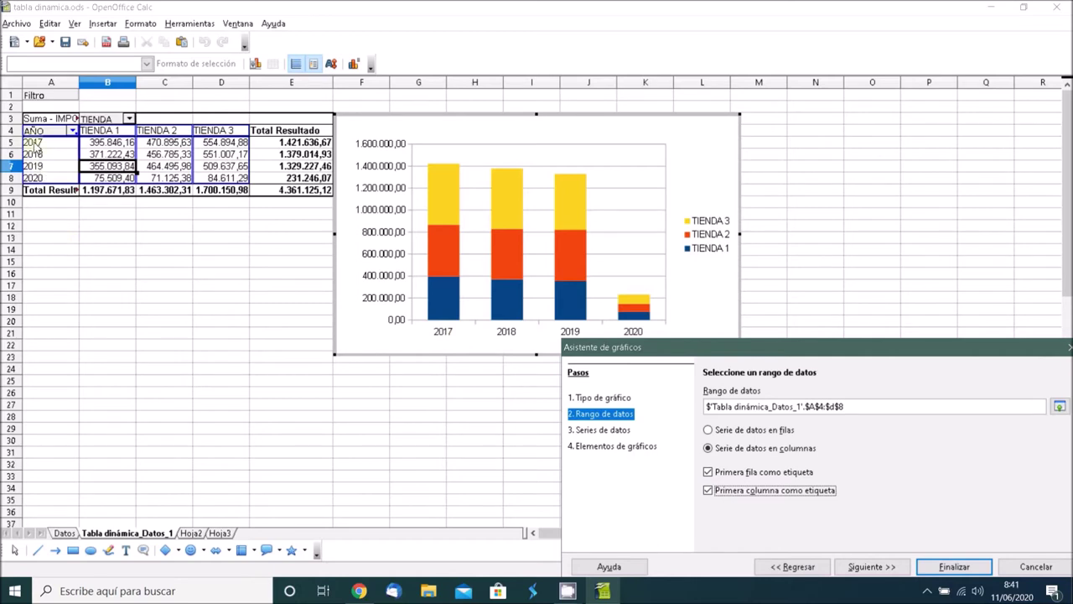
left_click(709, 474)
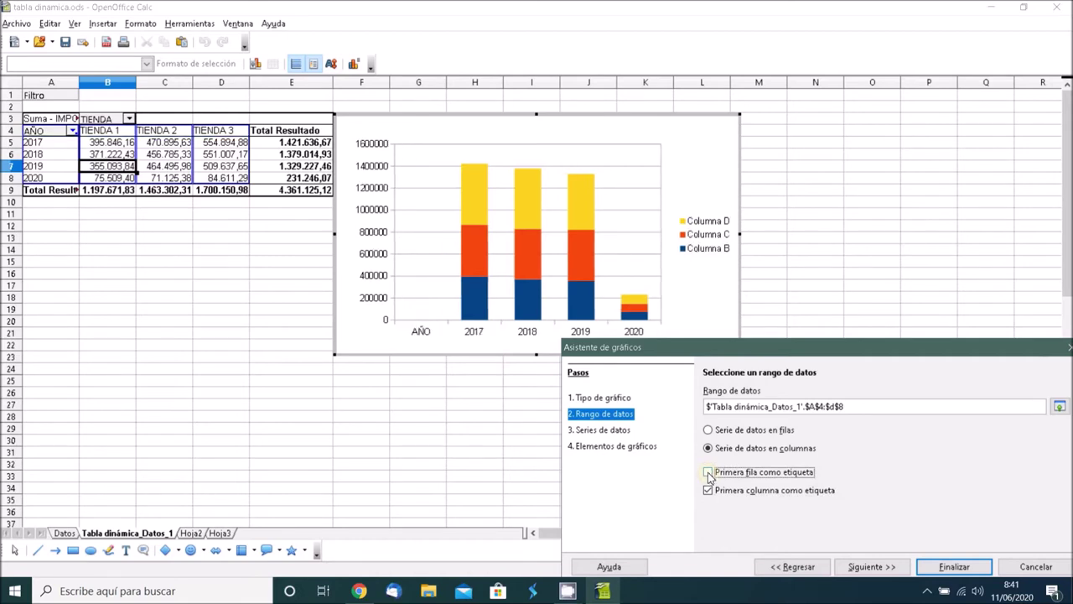
left_click(709, 474)
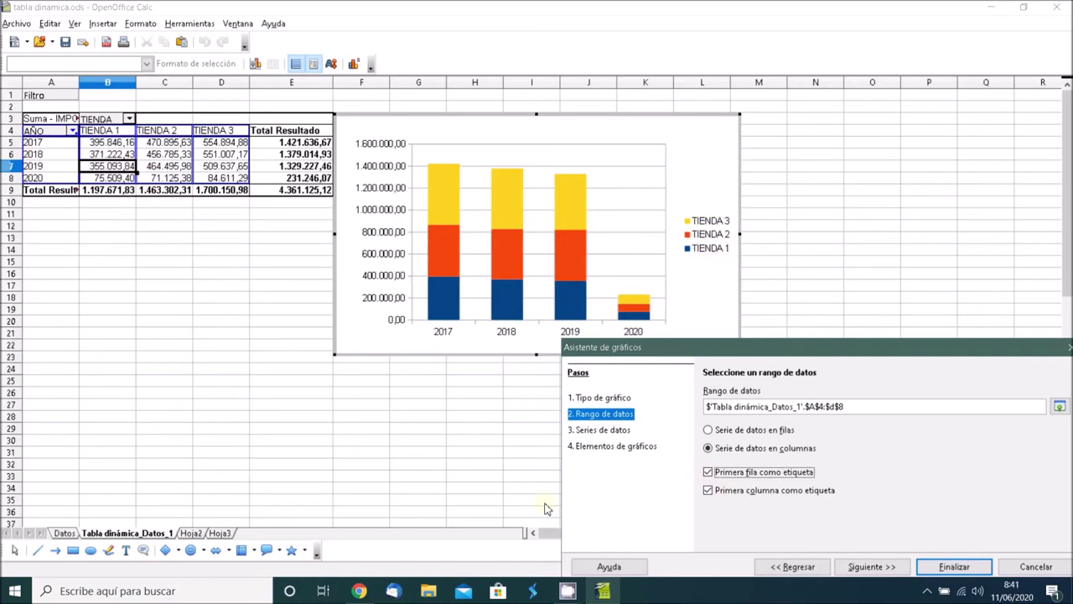
Title the chart "Ventas Anuales", place its legend above the plot, and finish the chart, returning to the sheet cells
left_click_drag(642, 349, 498, 293)
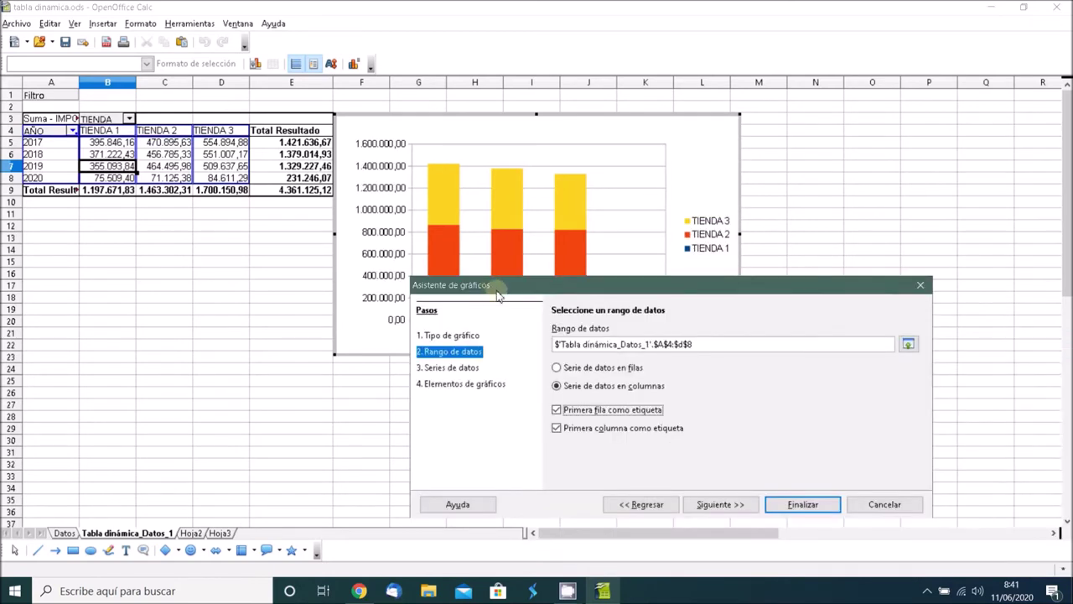
left_click(725, 504)
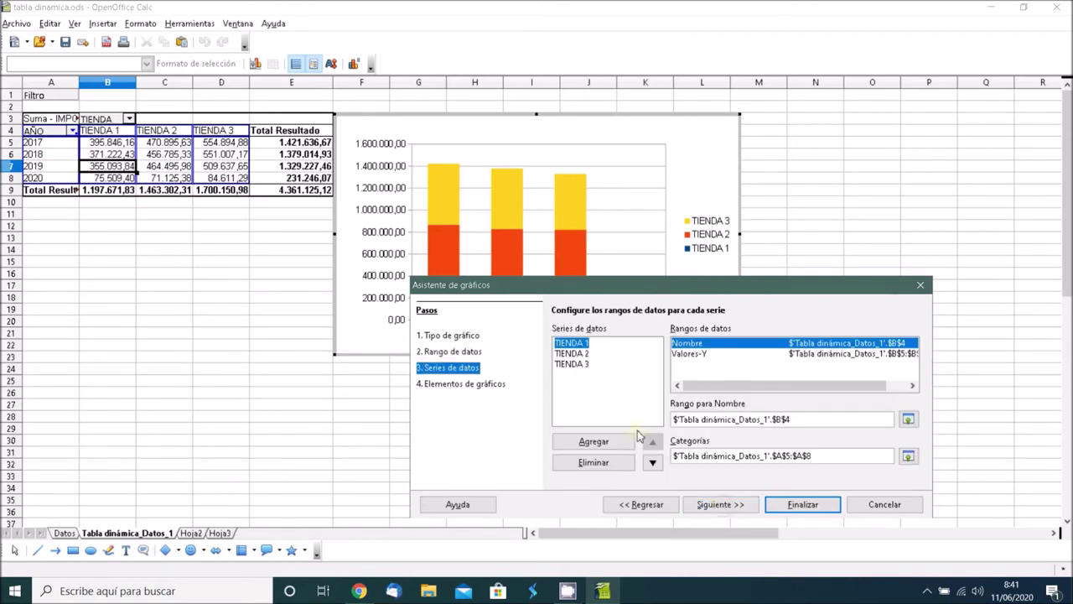
left_click(727, 507)
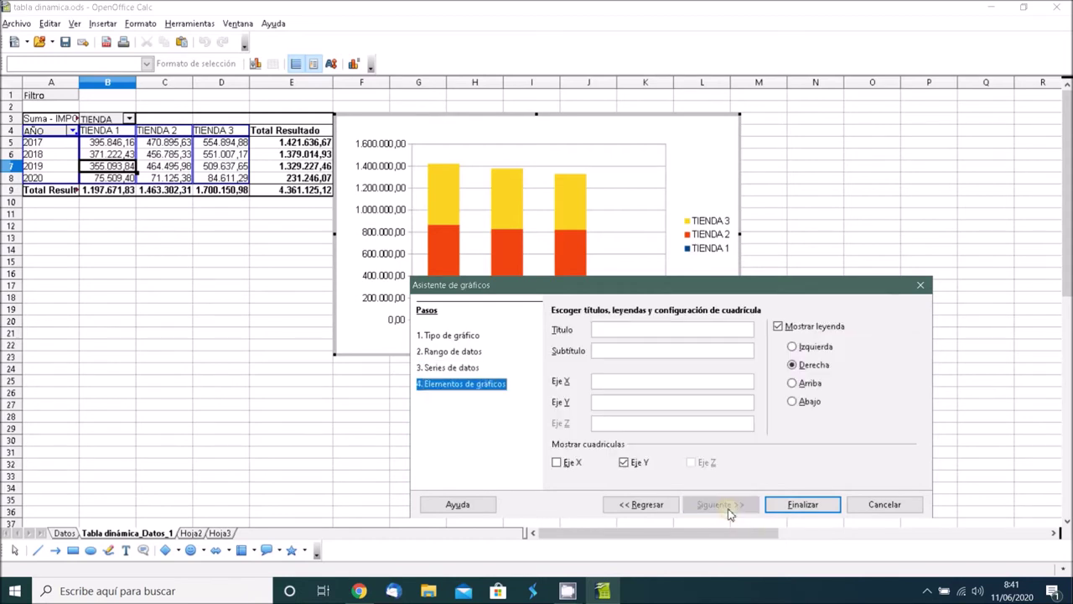
left_click(608, 333)
type("Ventas Anuales")
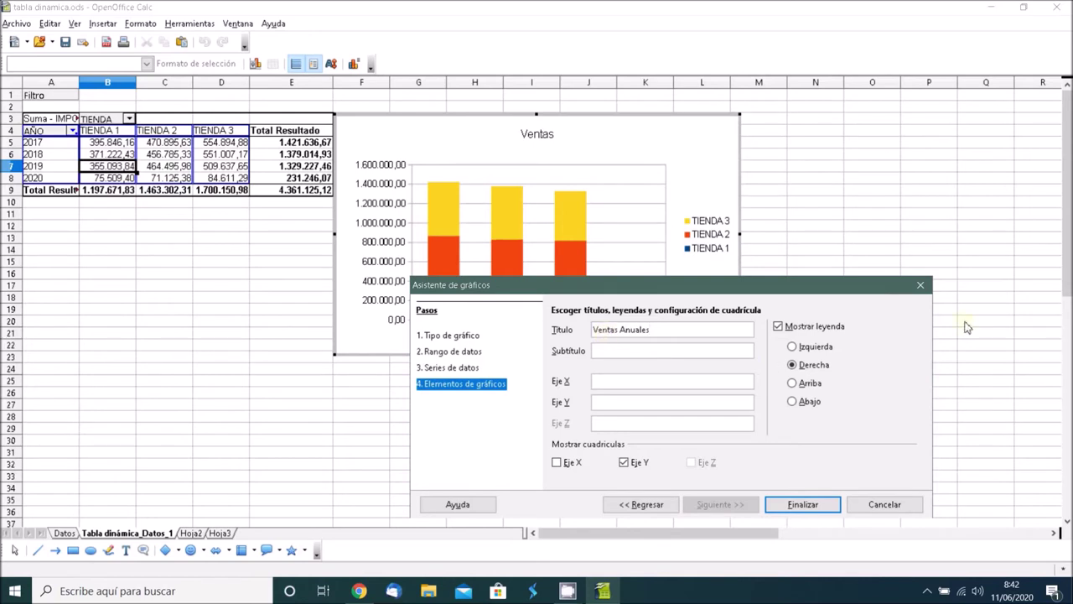
left_click(803, 386)
left_click(803, 506)
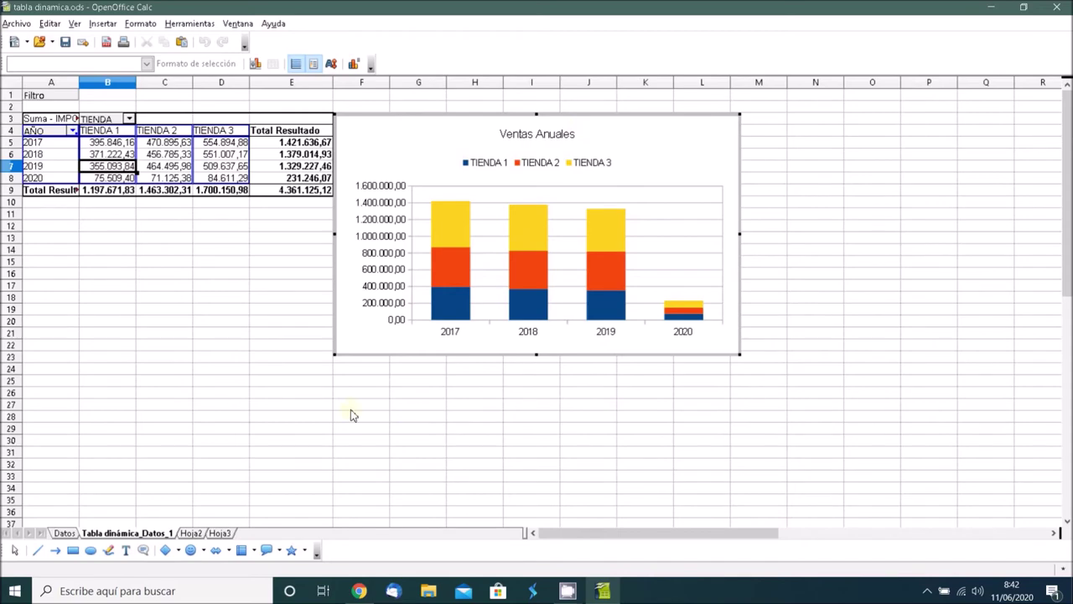
left_click(107, 144)
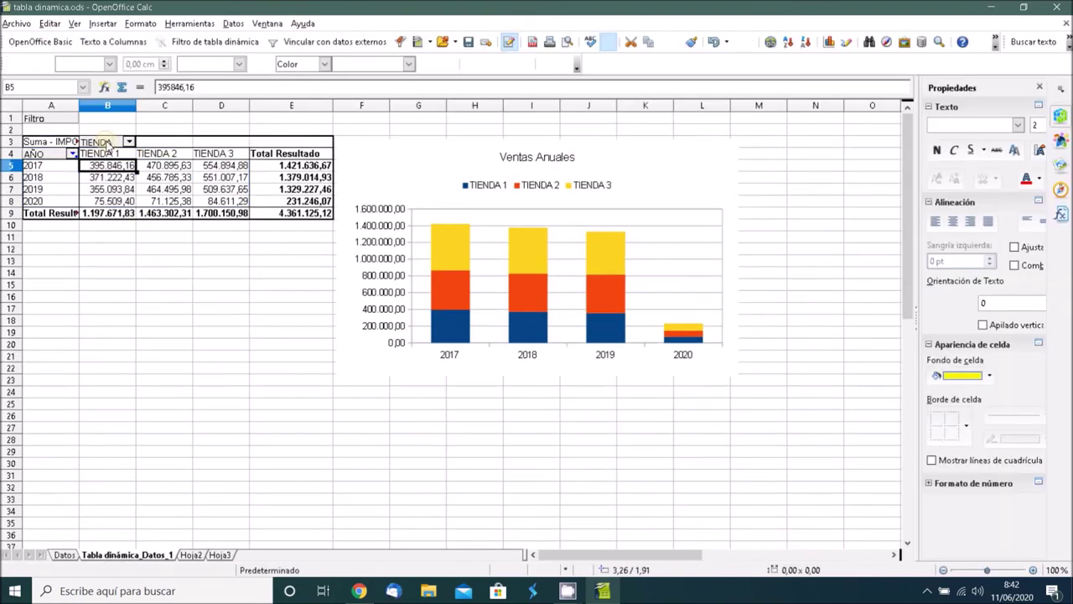
Insert a new chart from the pivot table and choose the Círculo type with the Anillo variant
left_click(107, 25)
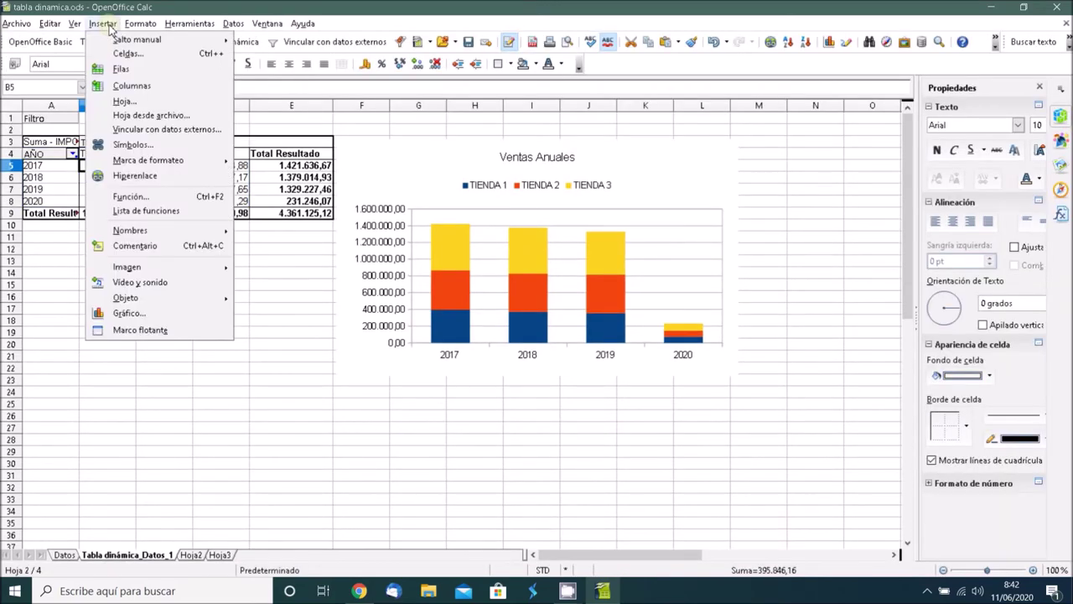
left_click(128, 312)
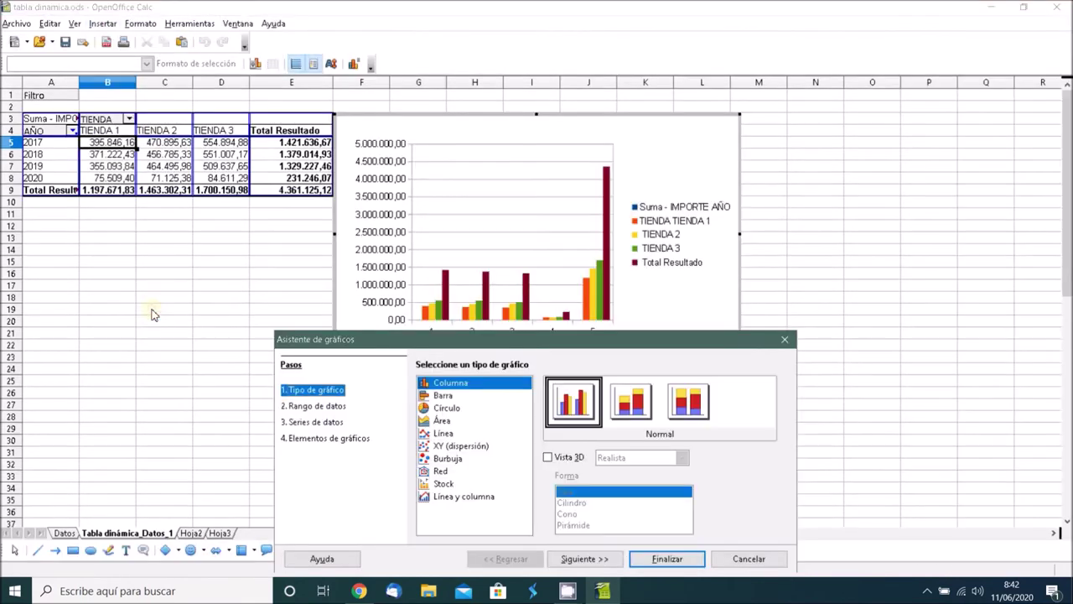
left_click(436, 410)
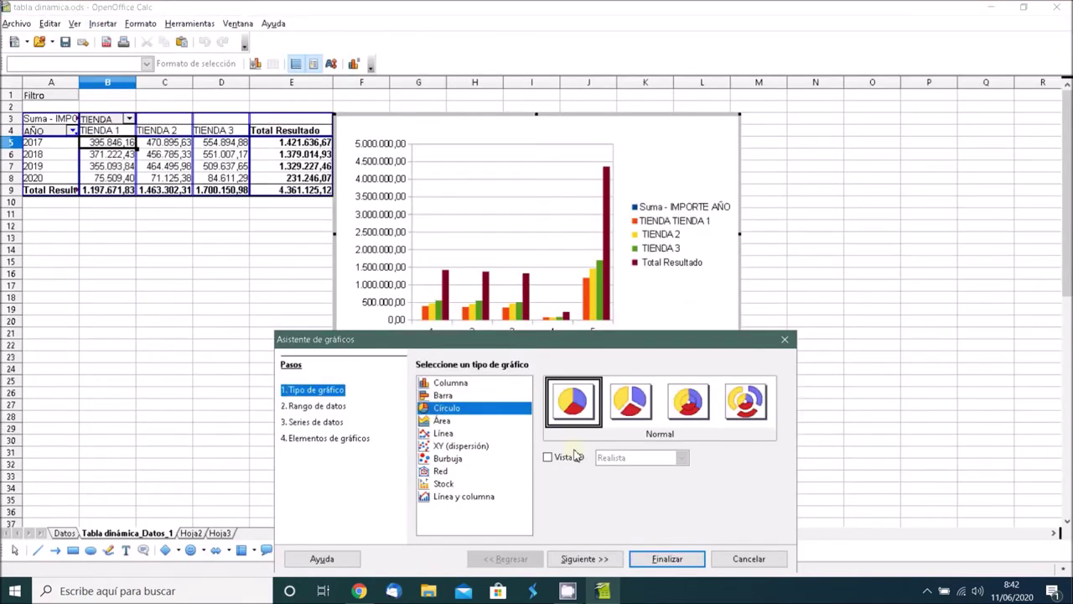
left_click(689, 406)
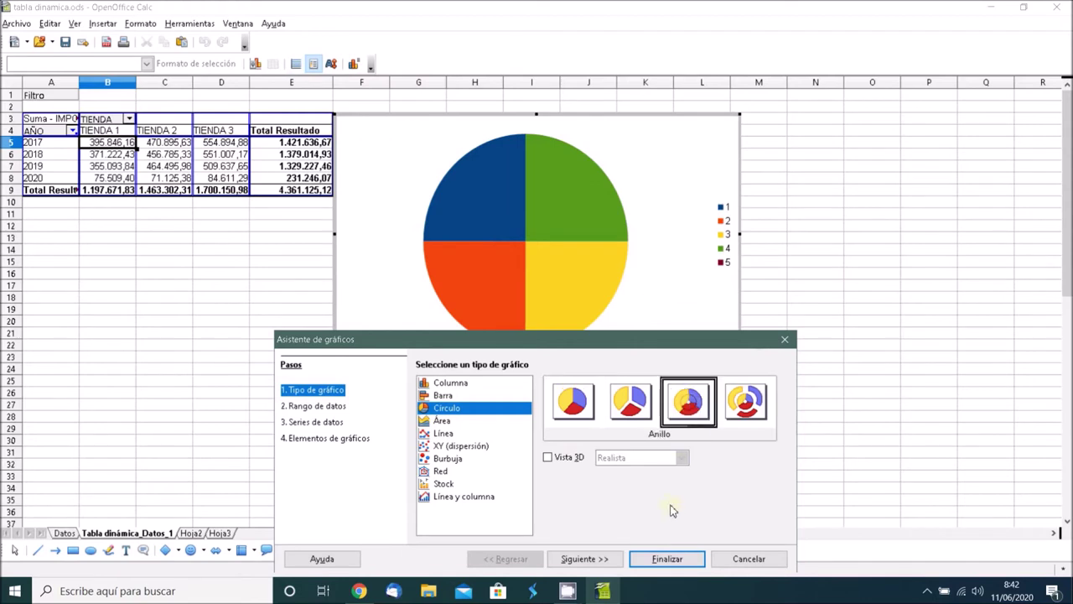
Set the donut chart's data range to $'Tabla dinámica_Datos_1'.$b$4:$d$8, leaving out the year labels and totals
left_click(585, 559)
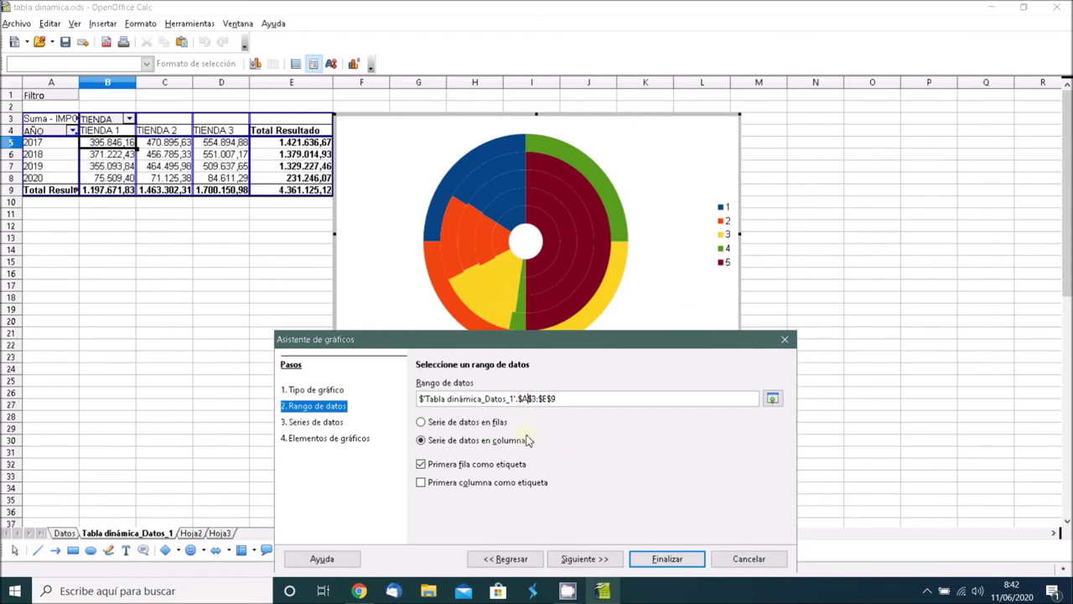
key("BackSpace")
type("b")
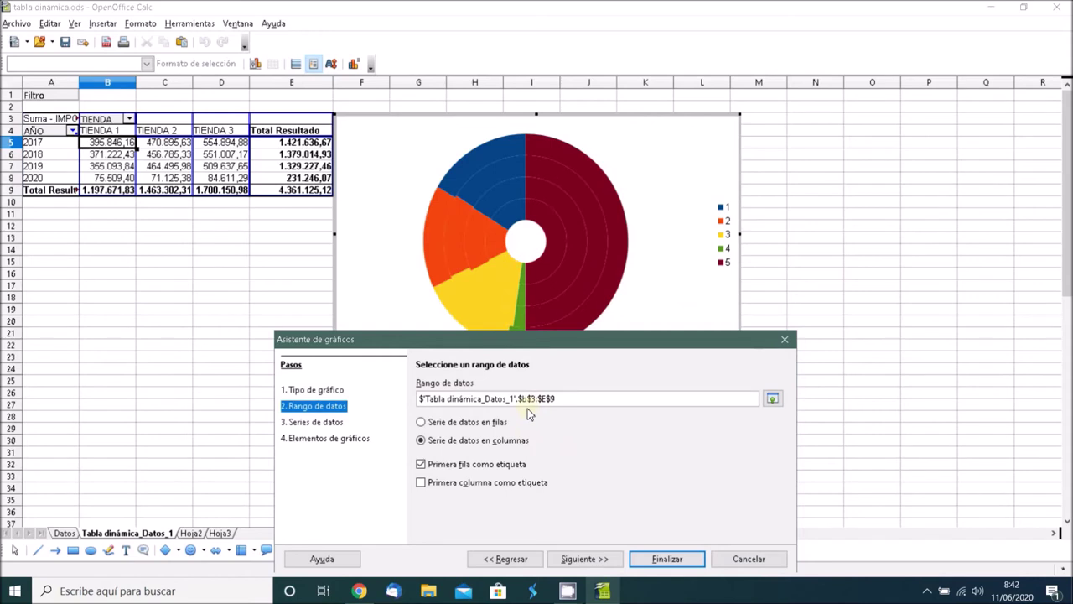
key("BackSpace")
type("4")
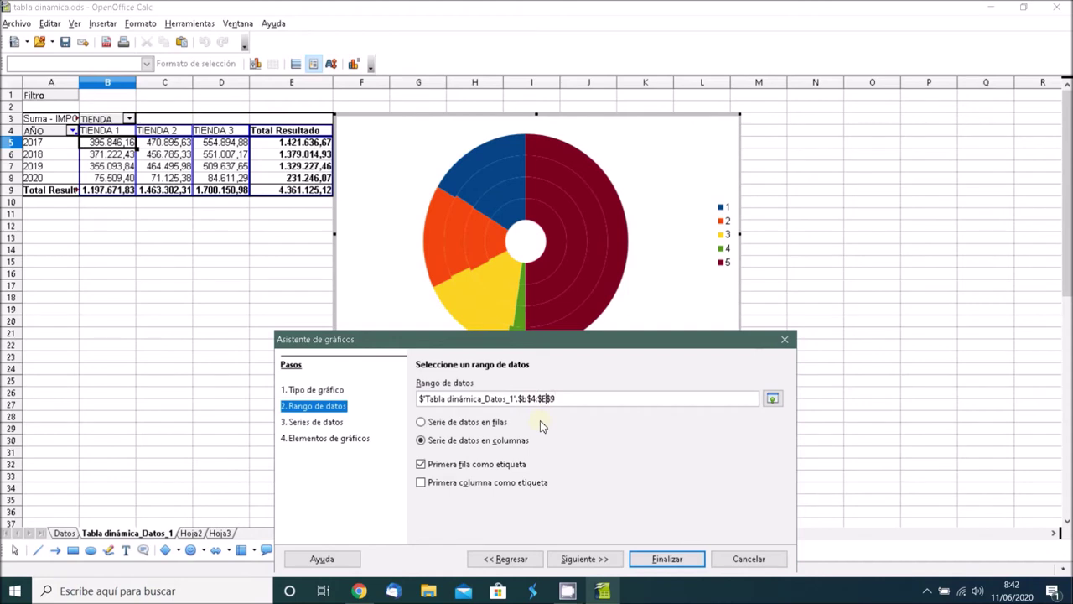
key("BackSpace")
type("d")
key("BackSpace")
type("8")
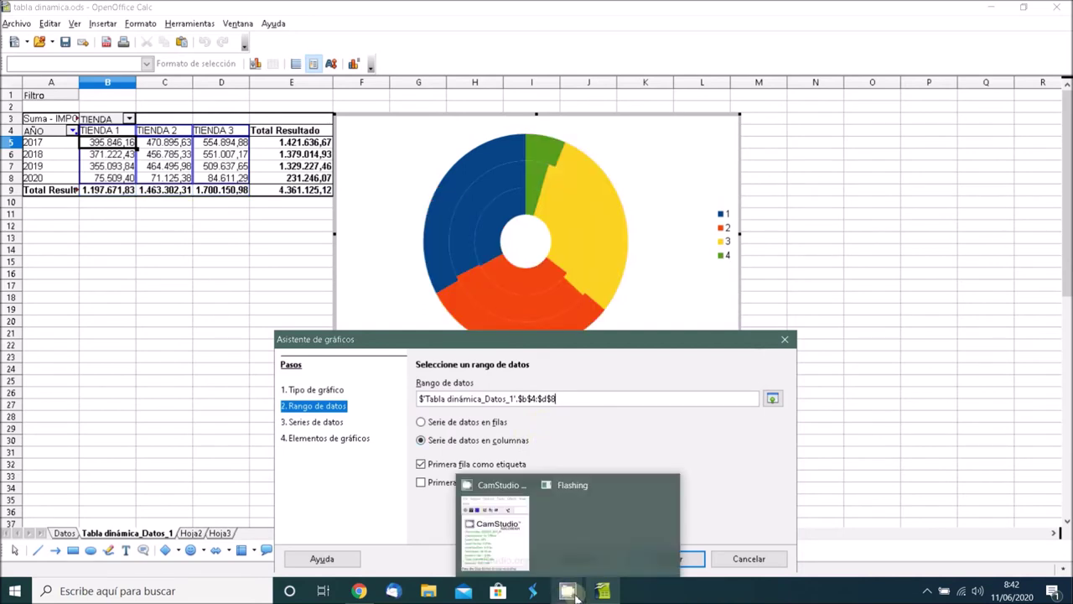
Use the first column as labels and extend the data range to start at $a$4 so it includes the years
left_click(421, 483)
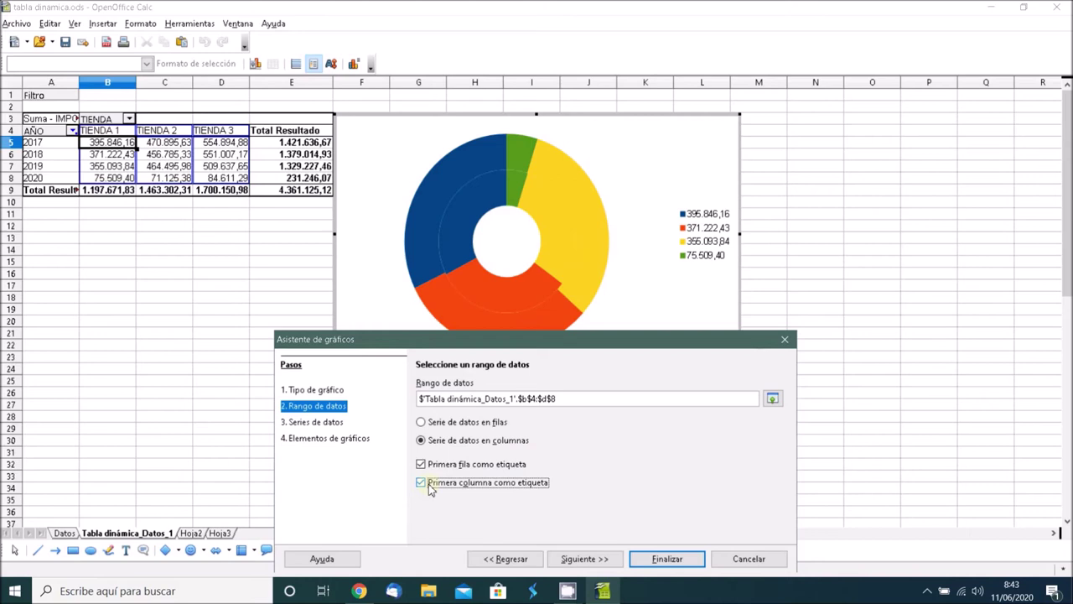
left_click(531, 399)
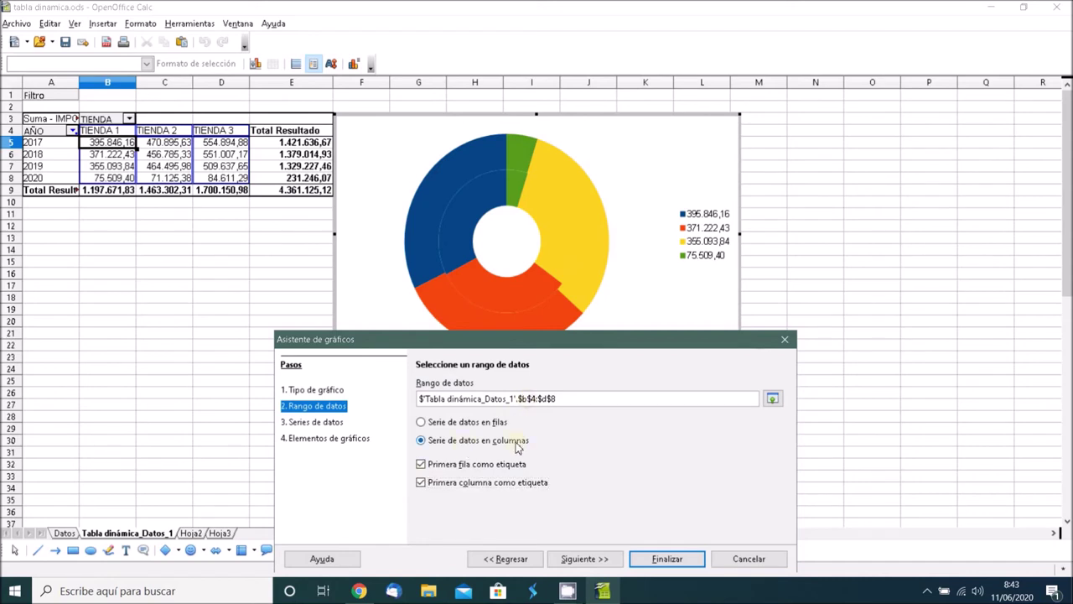
key("BackSpace")
type("a")
left_click(517, 447)
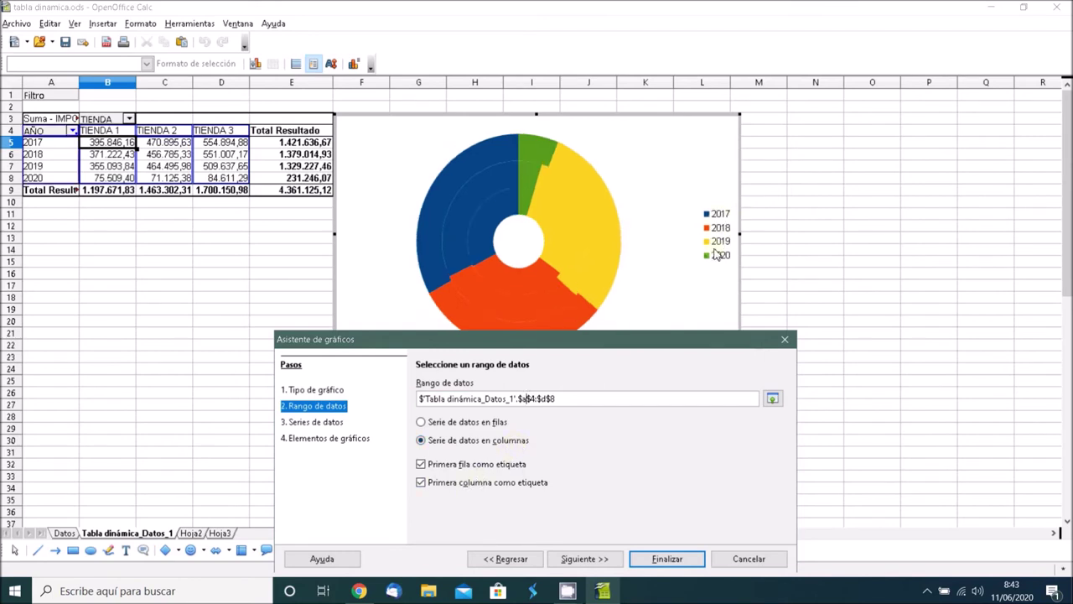
Title the donut chart "Ventas anuales", place its legend below the plot, and finish the chart
left_click(599, 562)
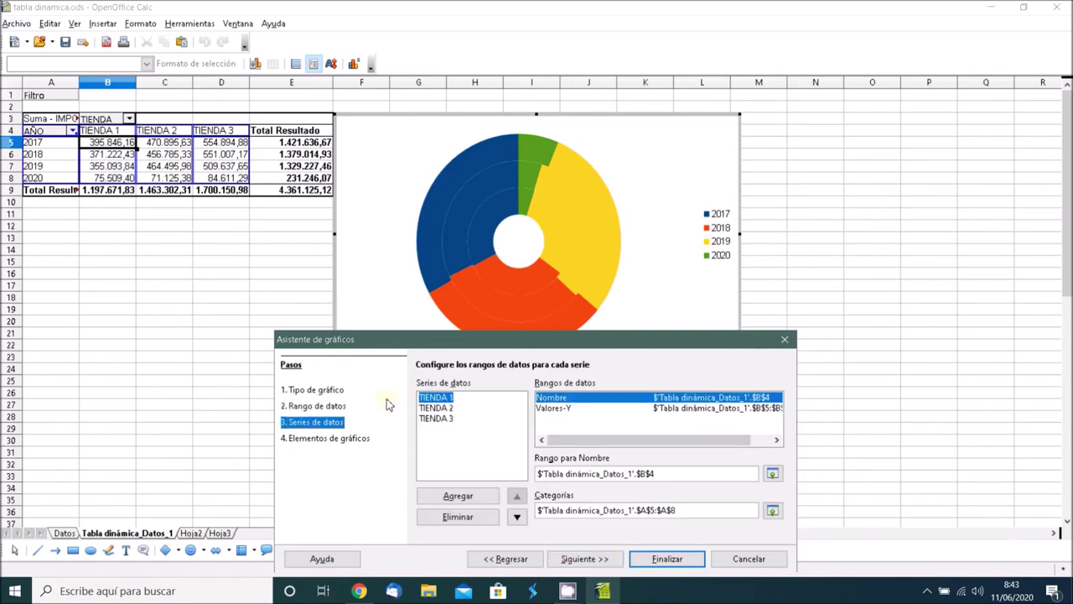
left_click(589, 560)
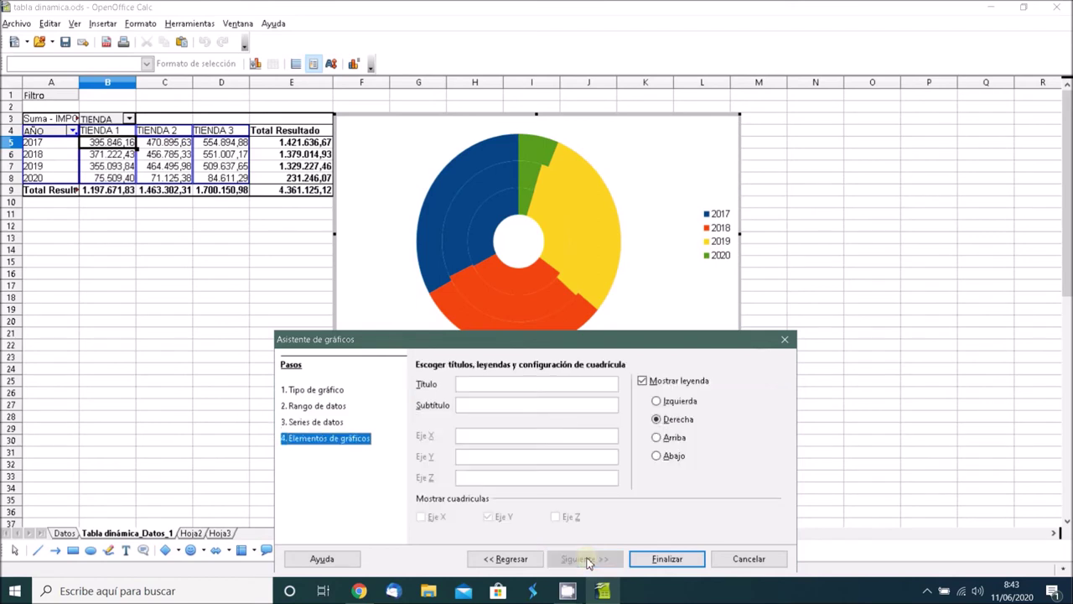
left_click(504, 386)
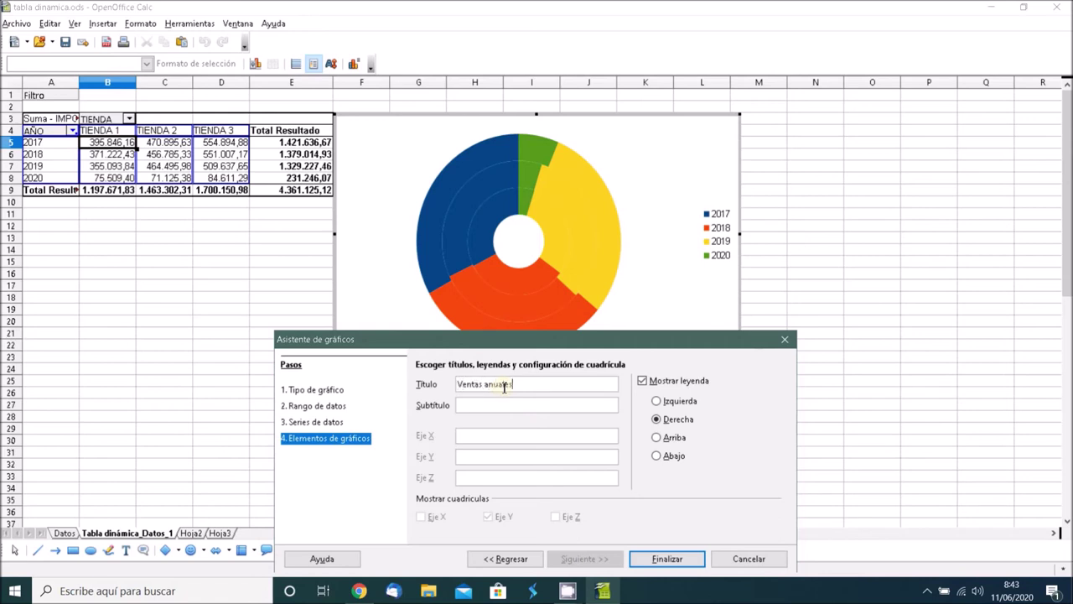
left_click(656, 456)
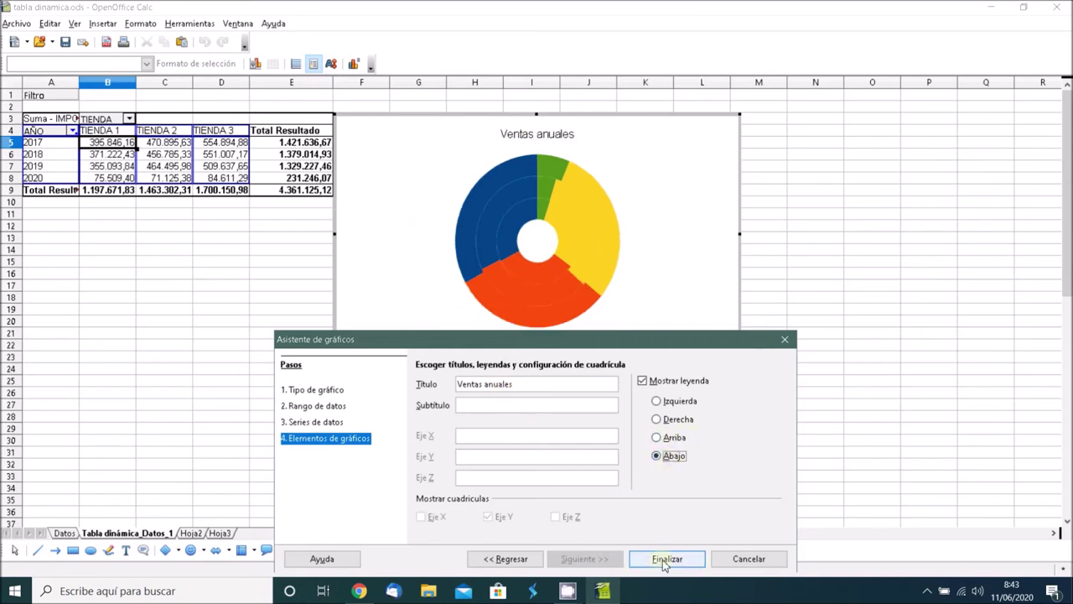
left_click(667, 559)
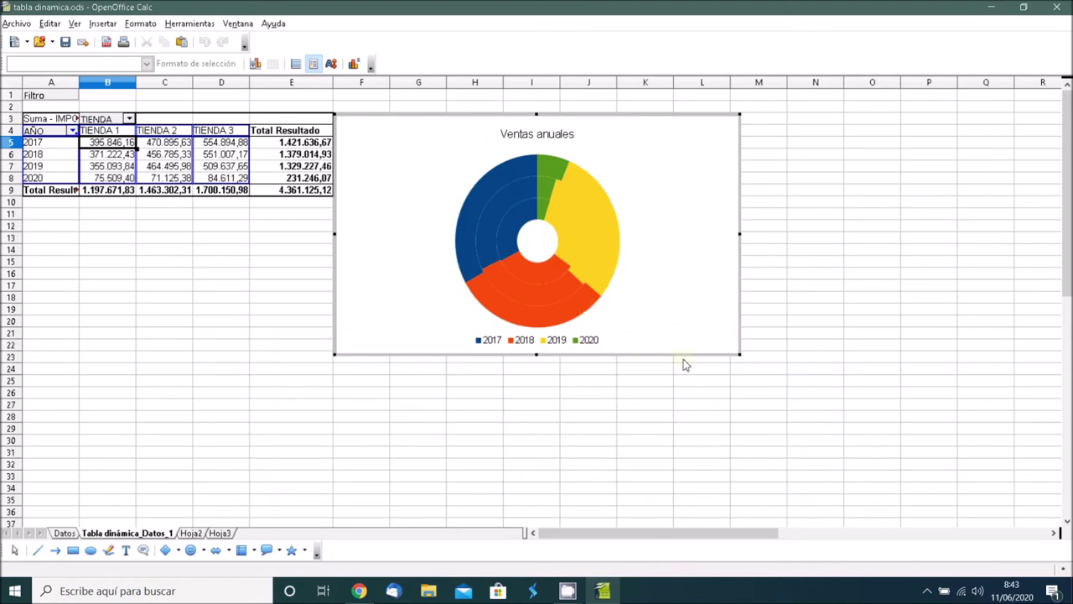
Shrink the donut chart to about 12.5 × 5.7 cm, move it below the column chart, and return to the sheet cells
left_click_drag(740, 354, 654, 269)
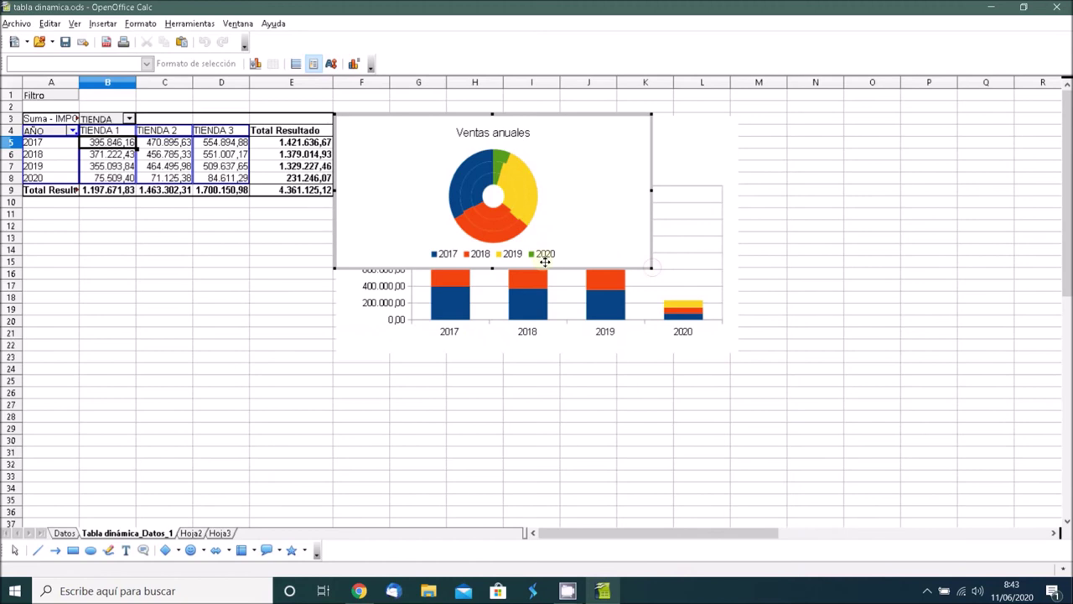
left_click_drag(403, 113, 406, 369)
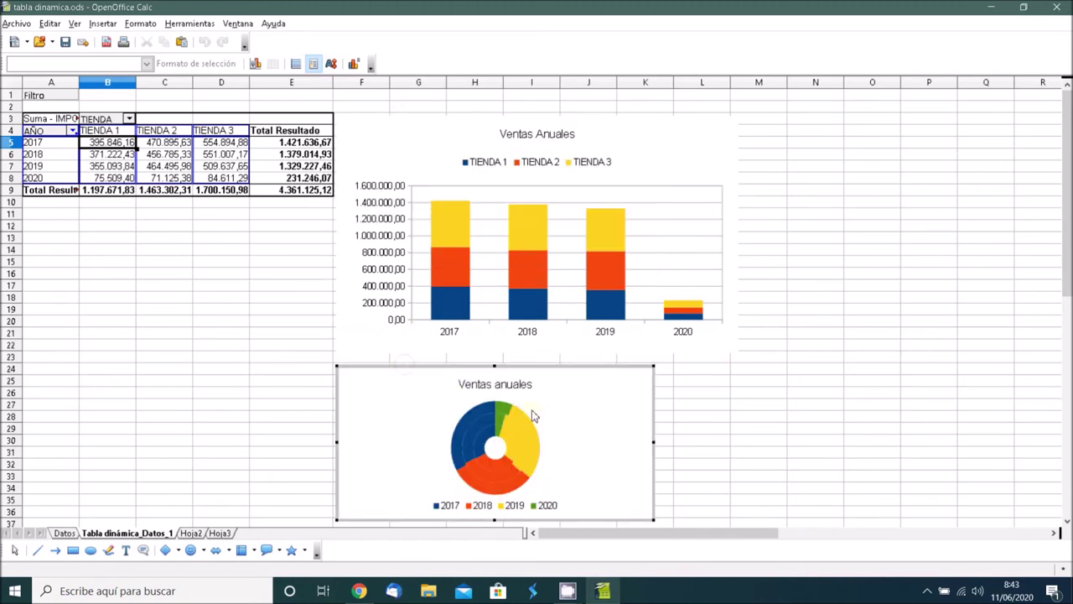
left_click(724, 429)
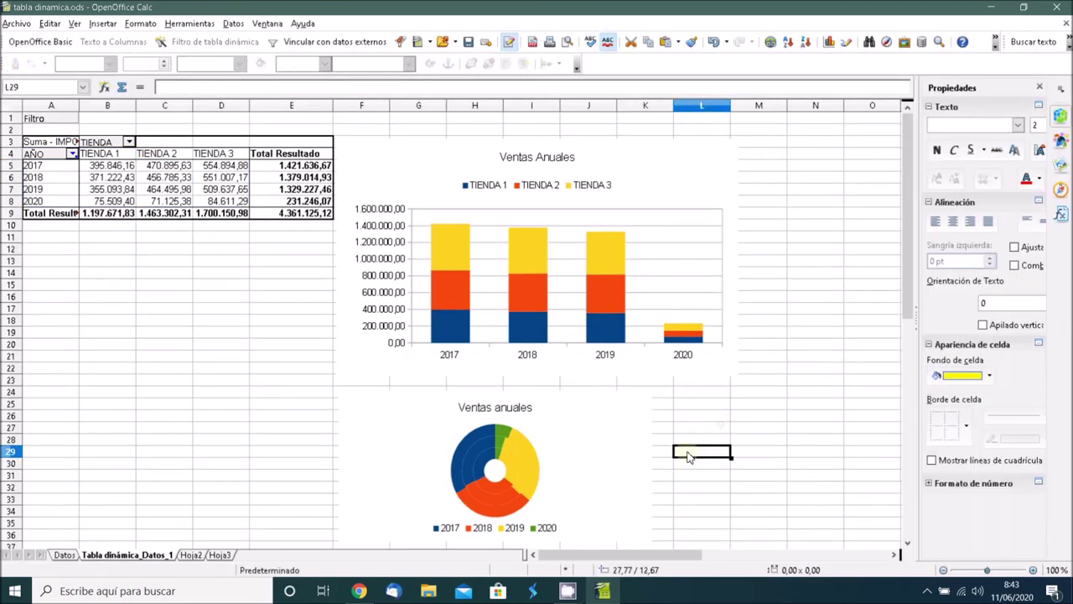
Filter the pivot table's AÑO field to include only 2020
left_click(73, 155)
left_click(35, 346)
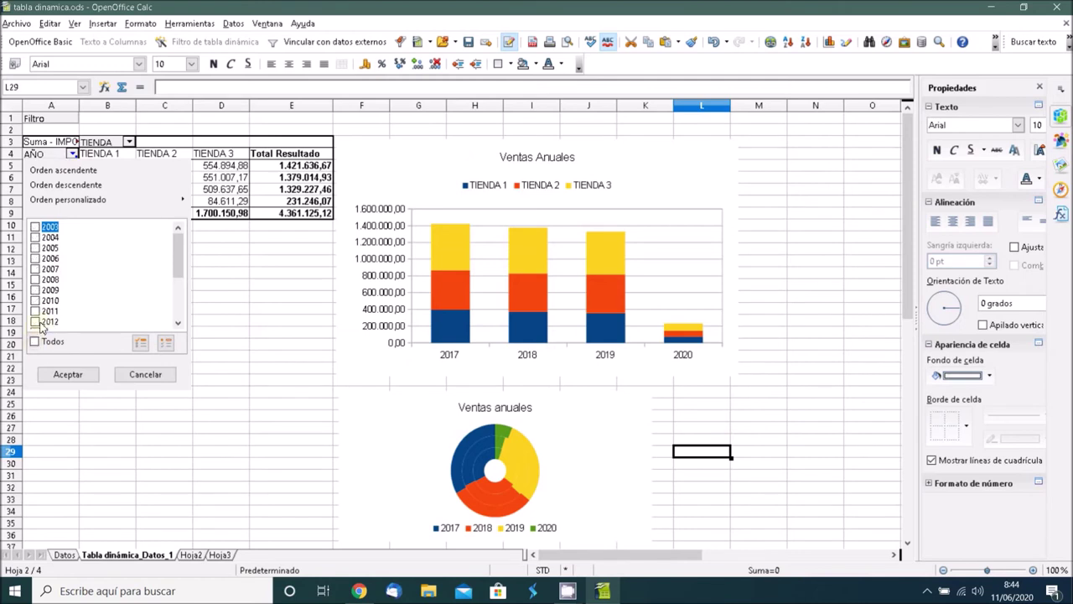
scroll(38, 327, "down", 3)
left_click(34, 323)
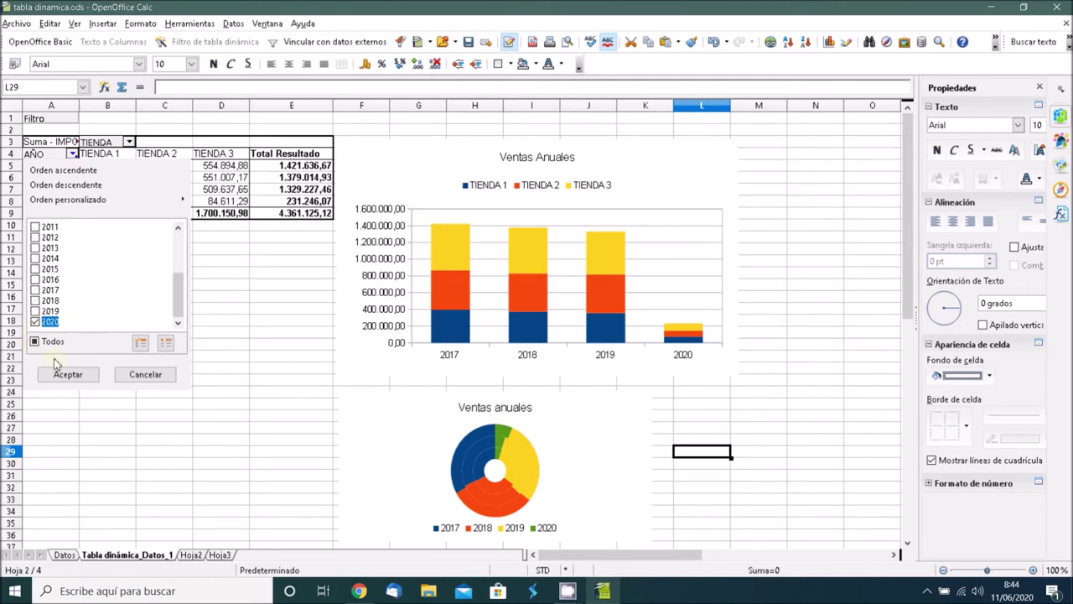
left_click(59, 375)
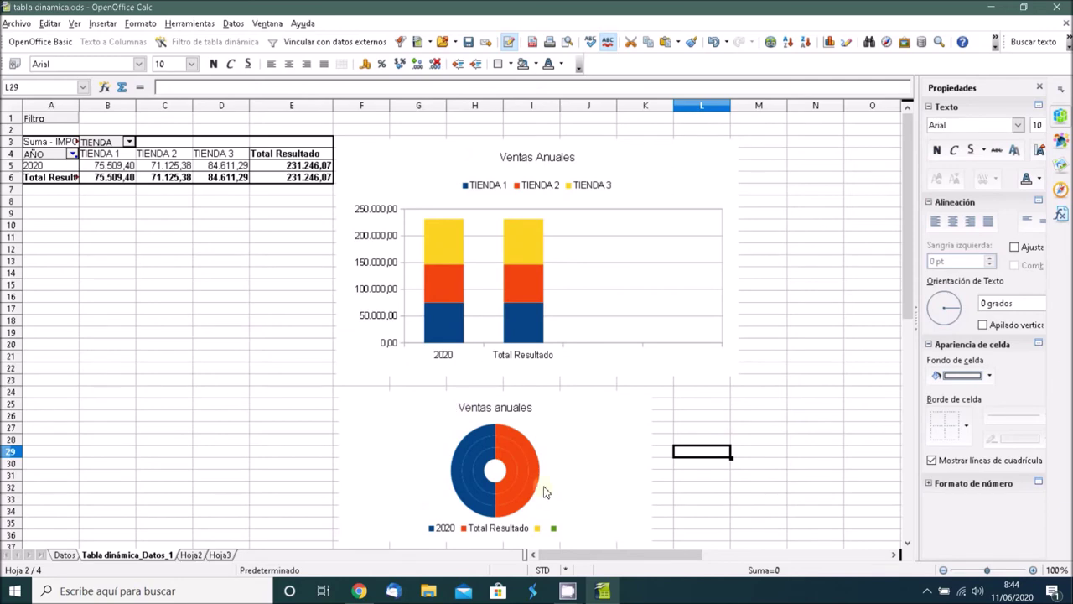
Open the donut chart for editing within the sheet
scroll(543, 491, "down", 2)
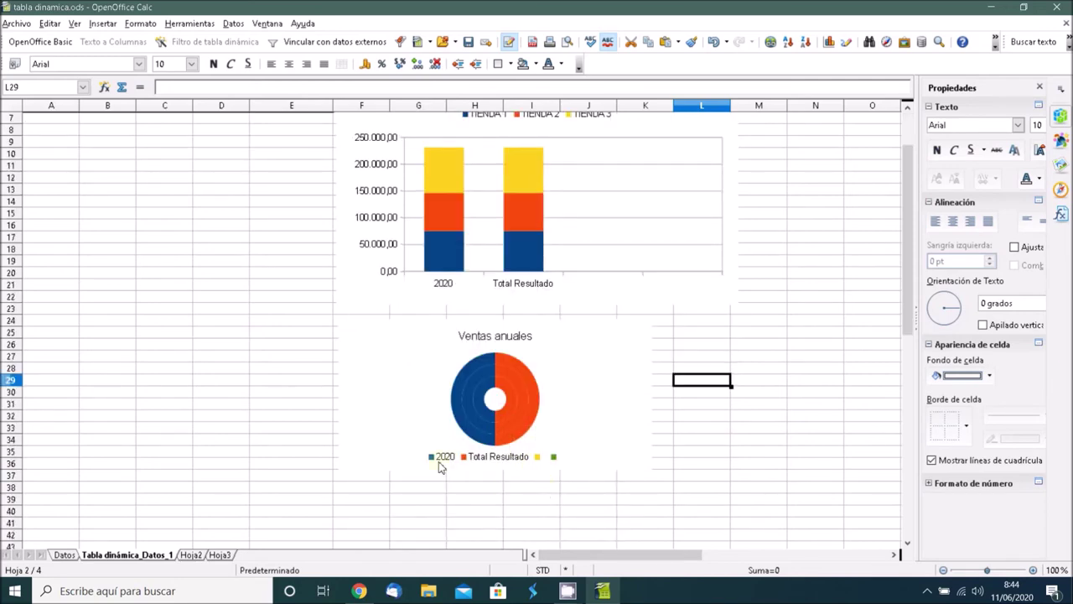
left_click(543, 424)
right_click(566, 416)
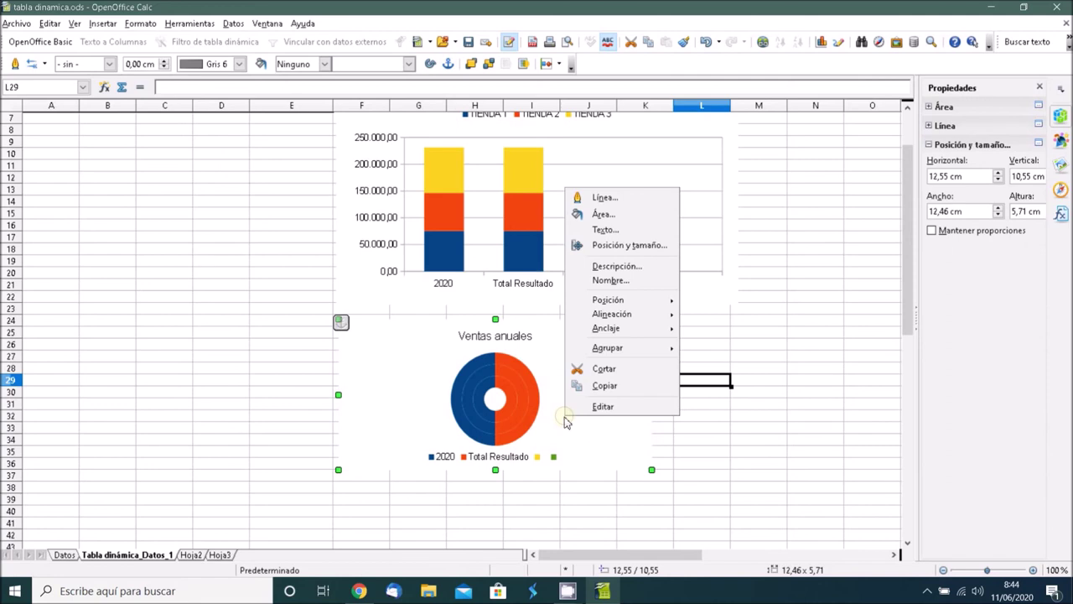
left_click(560, 435)
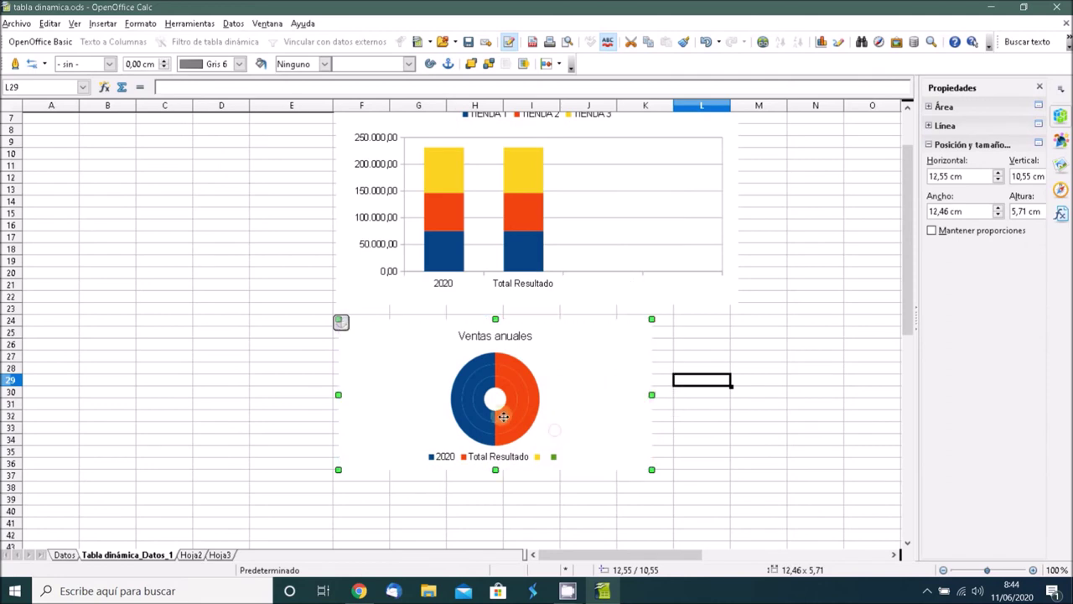
double_click(506, 423)
left_click(506, 424)
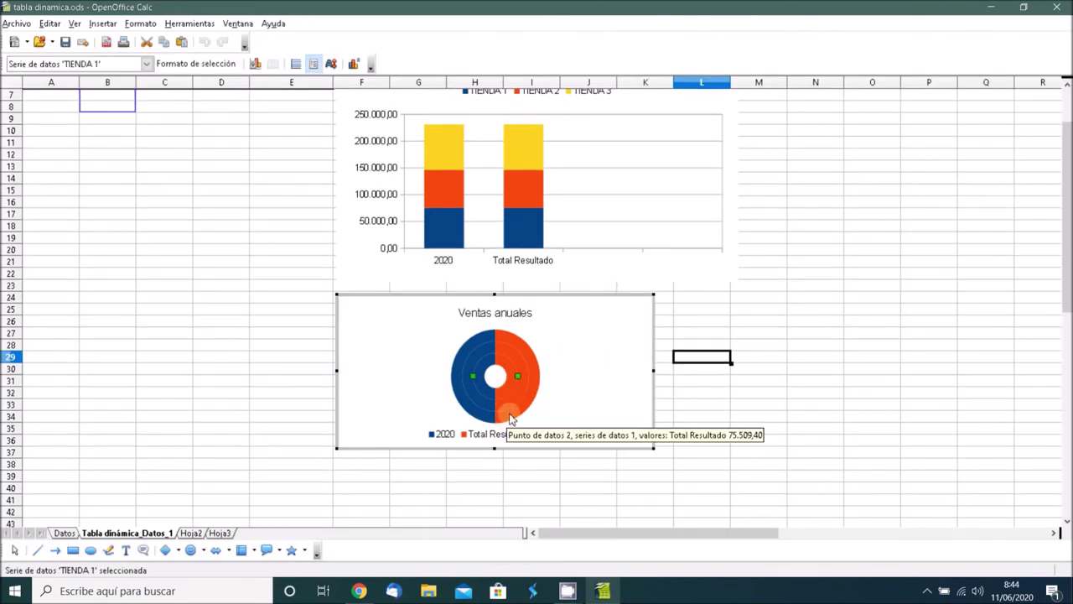
right_click(528, 404)
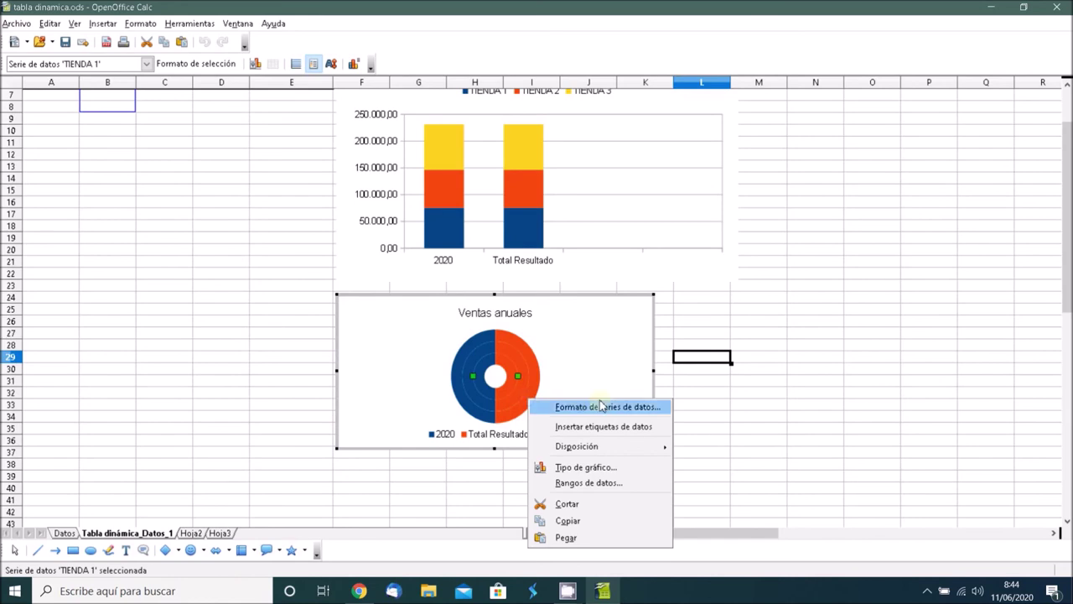
left_click(589, 483)
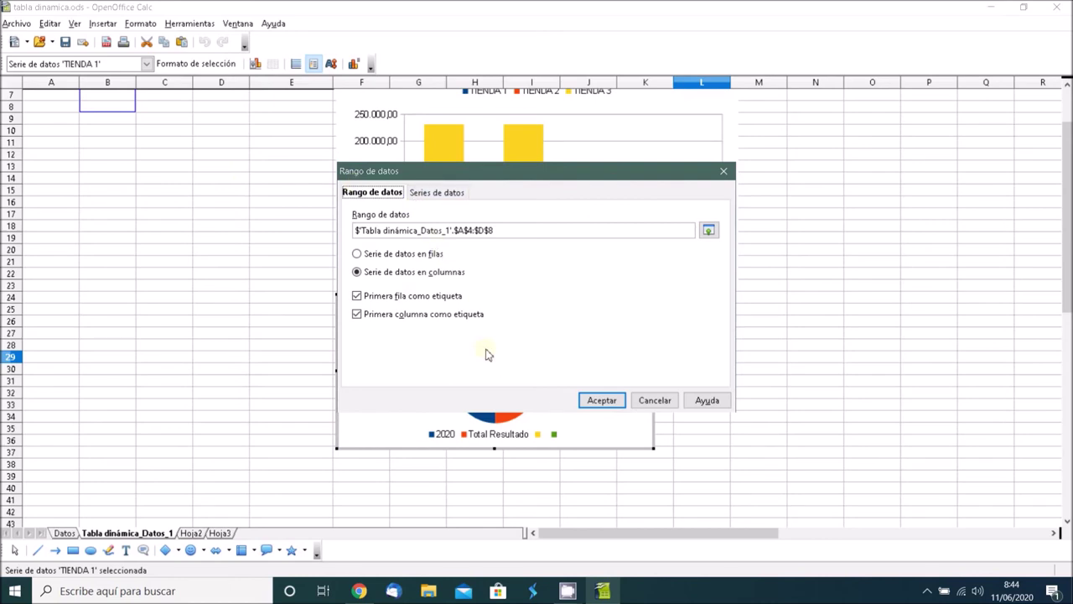
left_click(709, 232)
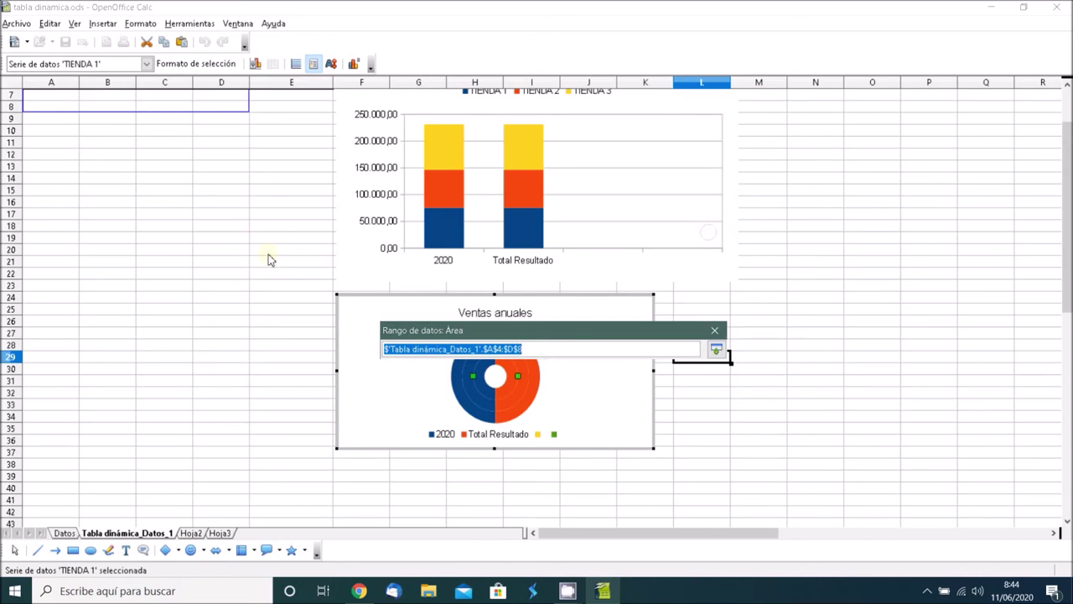
scroll(268, 254, "up", 2)
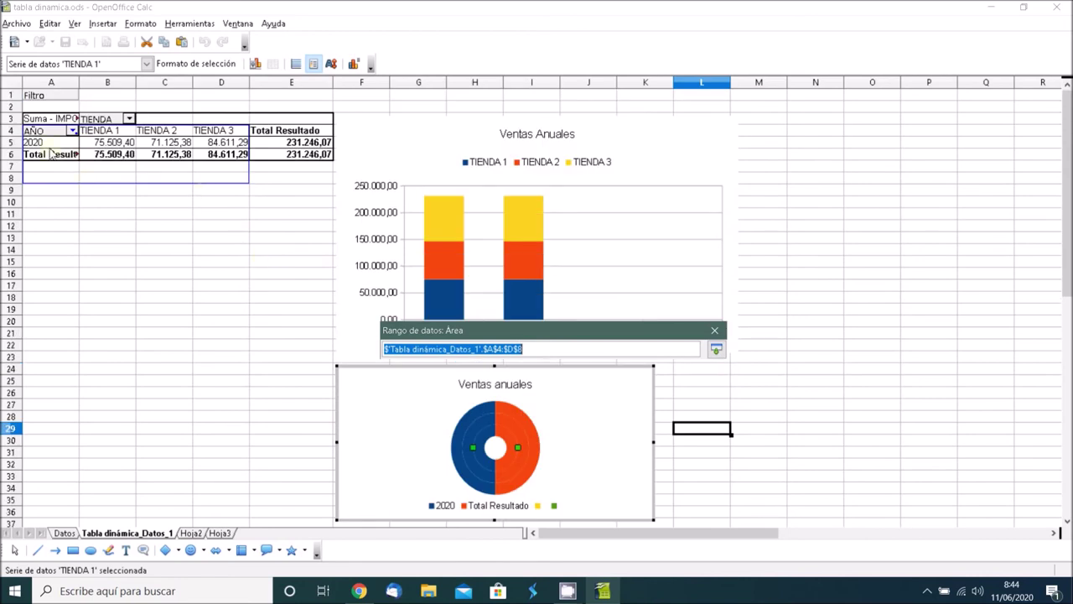
left_click(248, 182)
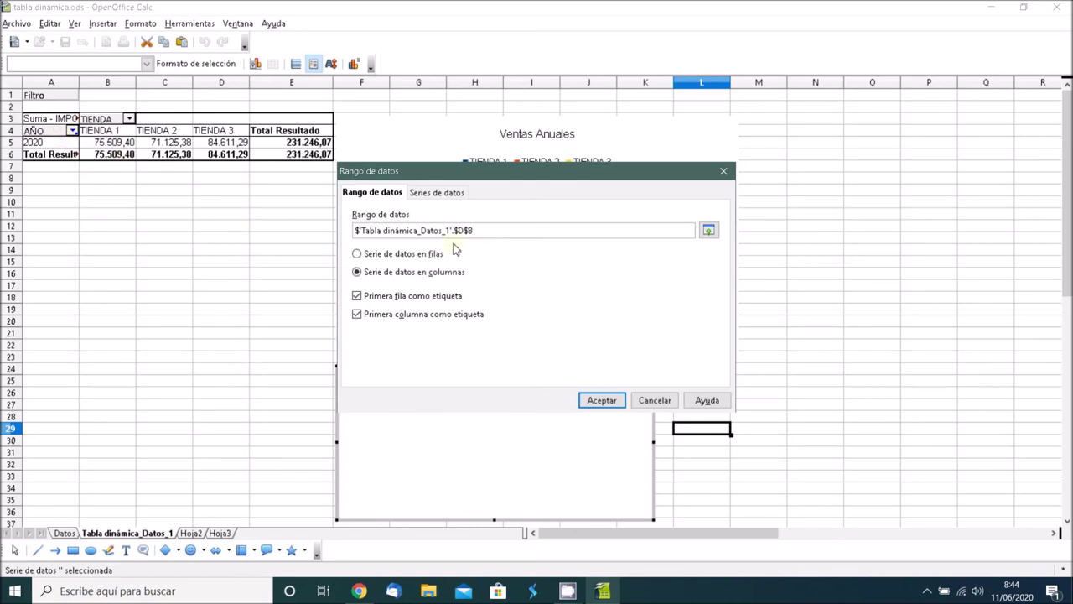
left_click(654, 401)
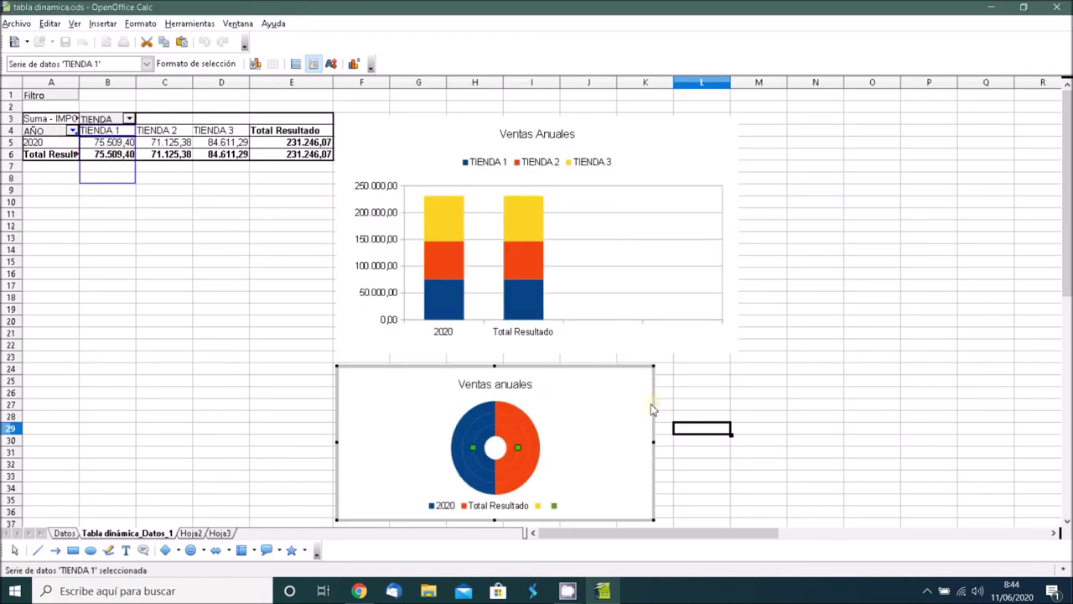
Set the donut chart's data range to $A$4:$D$5 on the pivot table sheet, with the data series in rows
right_click(588, 422)
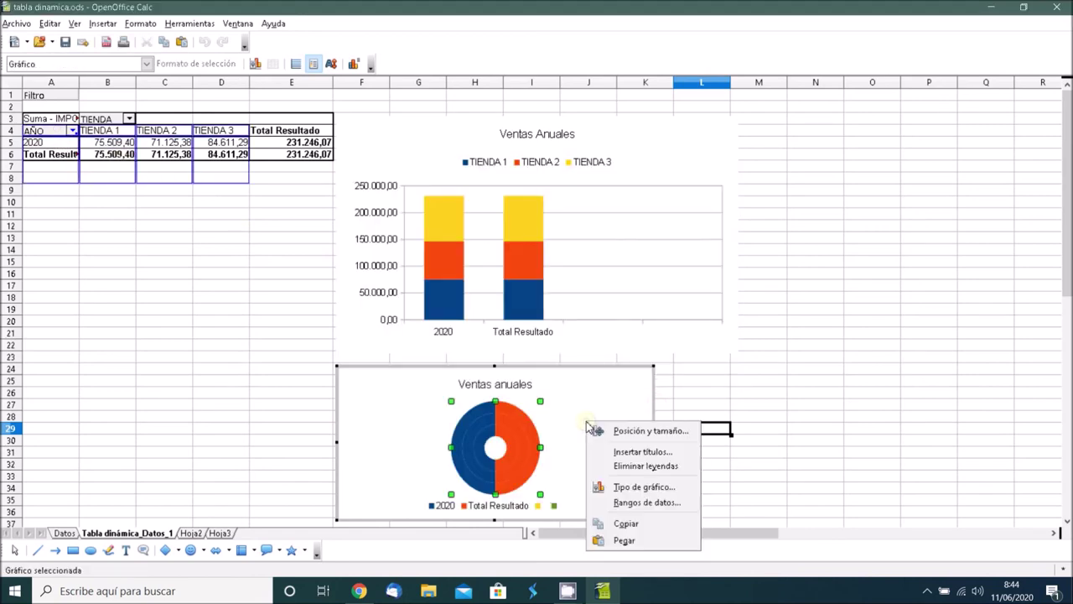
left_click(621, 503)
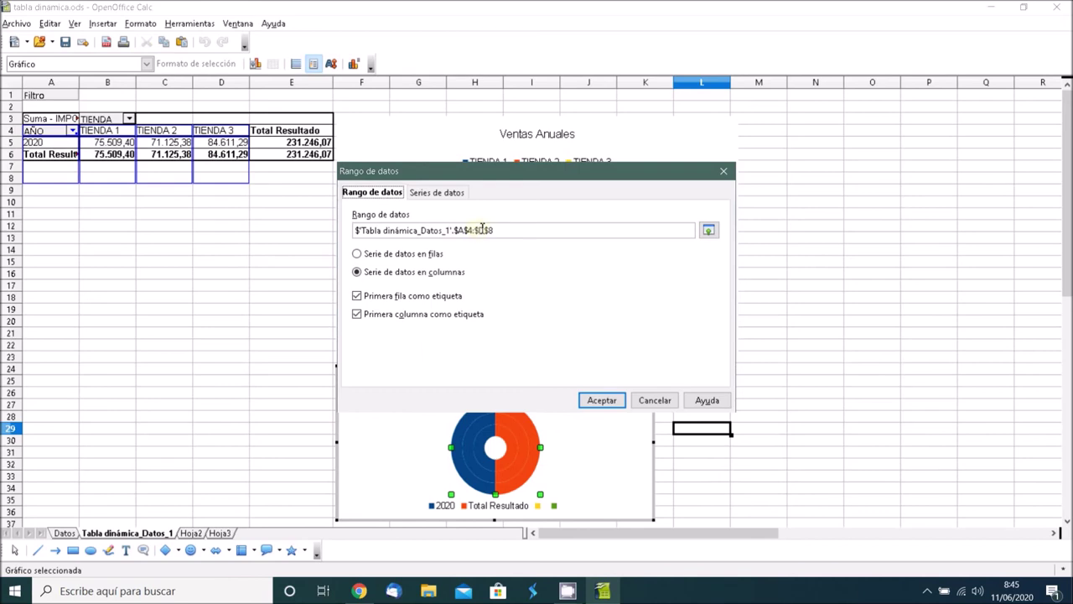
left_click(509, 232)
key("BackSpace")
type("5")
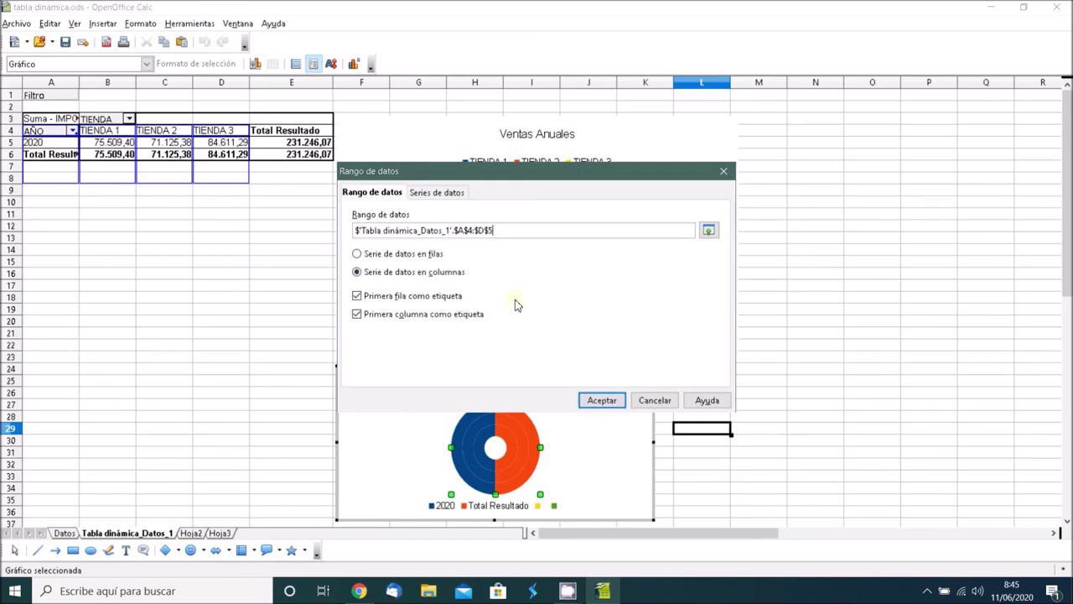
left_click(614, 403)
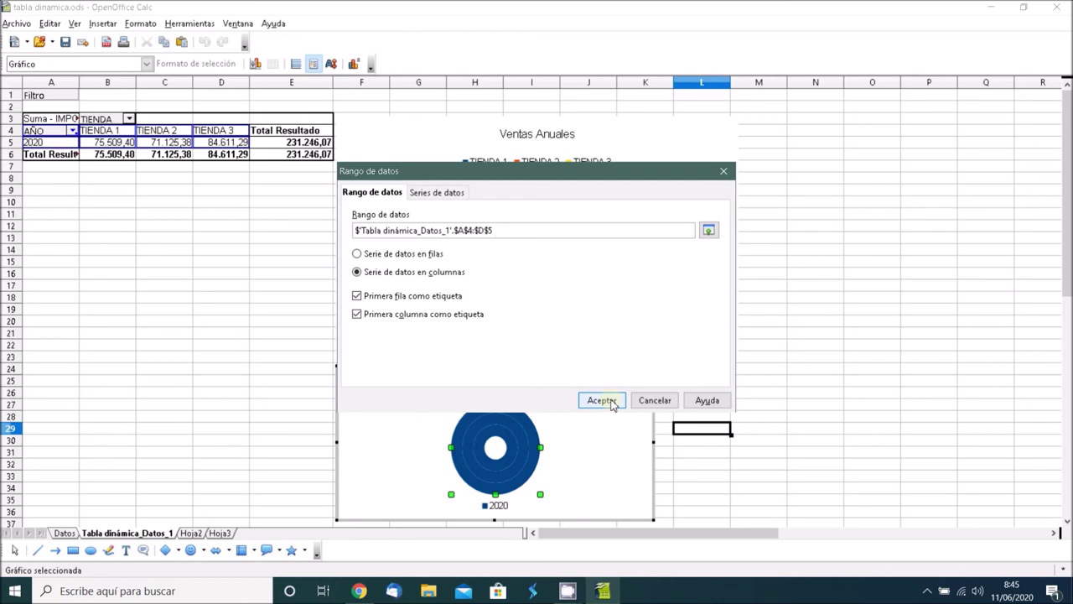
left_click(420, 255)
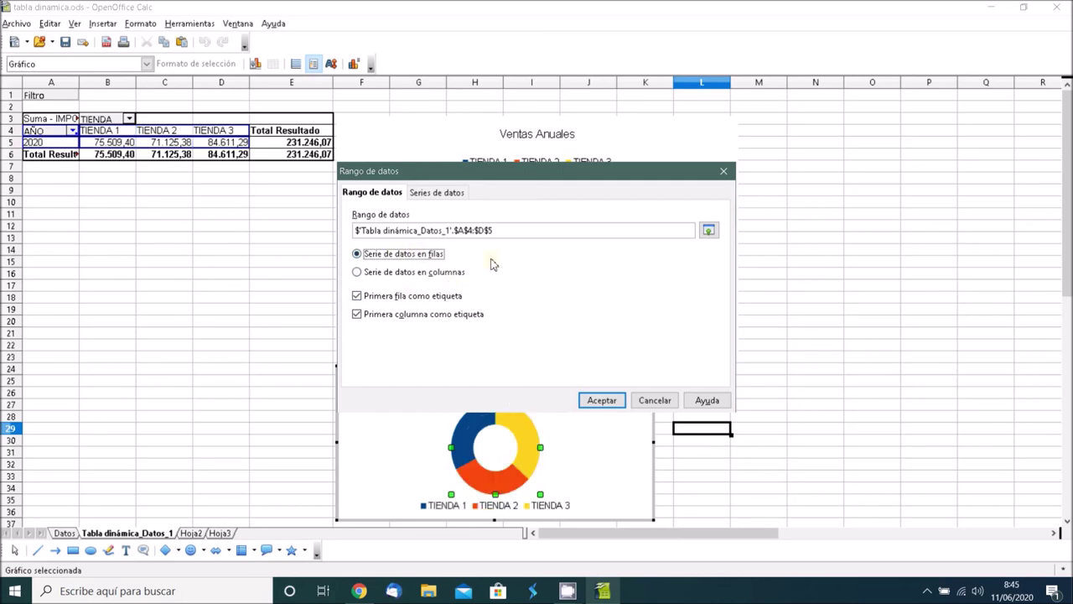
left_click(602, 401)
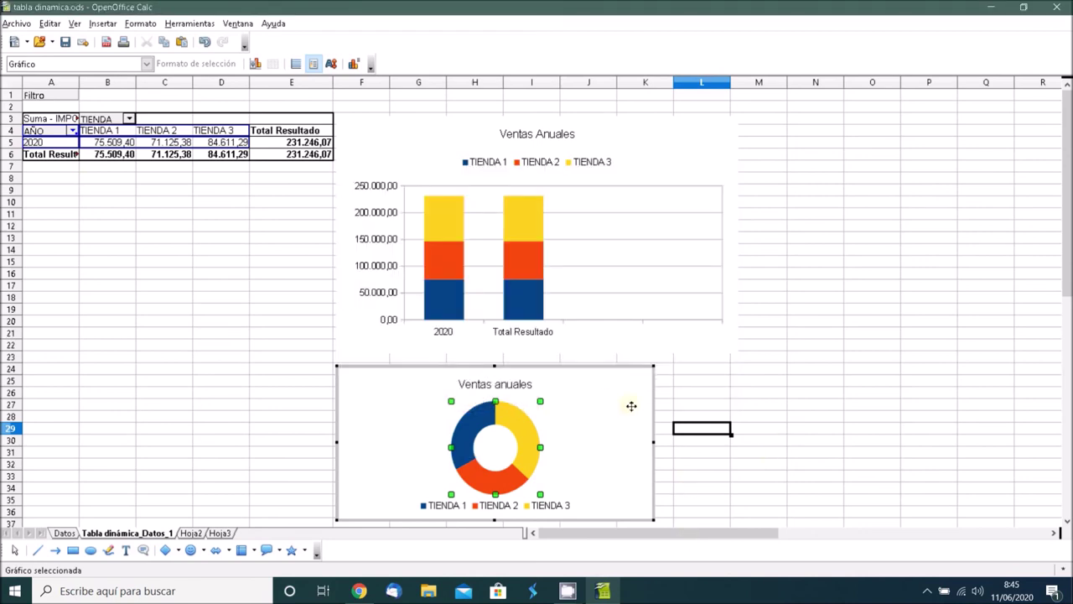
Add 2019 to the years included in the pivot table's AÑO filter, alongside 2020
left_click(73, 131)
left_click(73, 154)
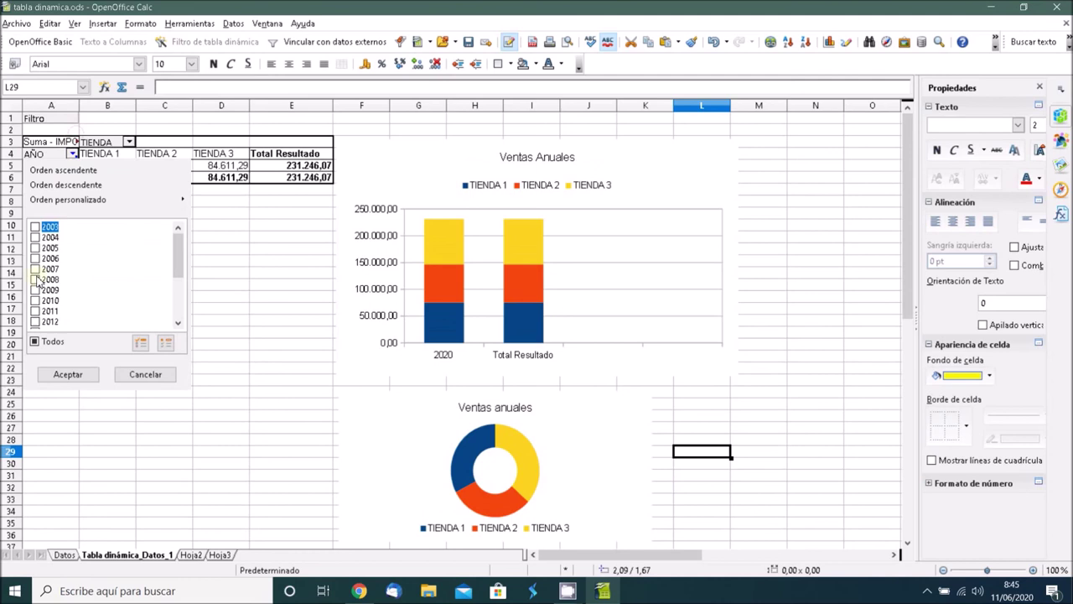
scroll(36, 318, "down", 3)
left_click(34, 312)
left_click(67, 375)
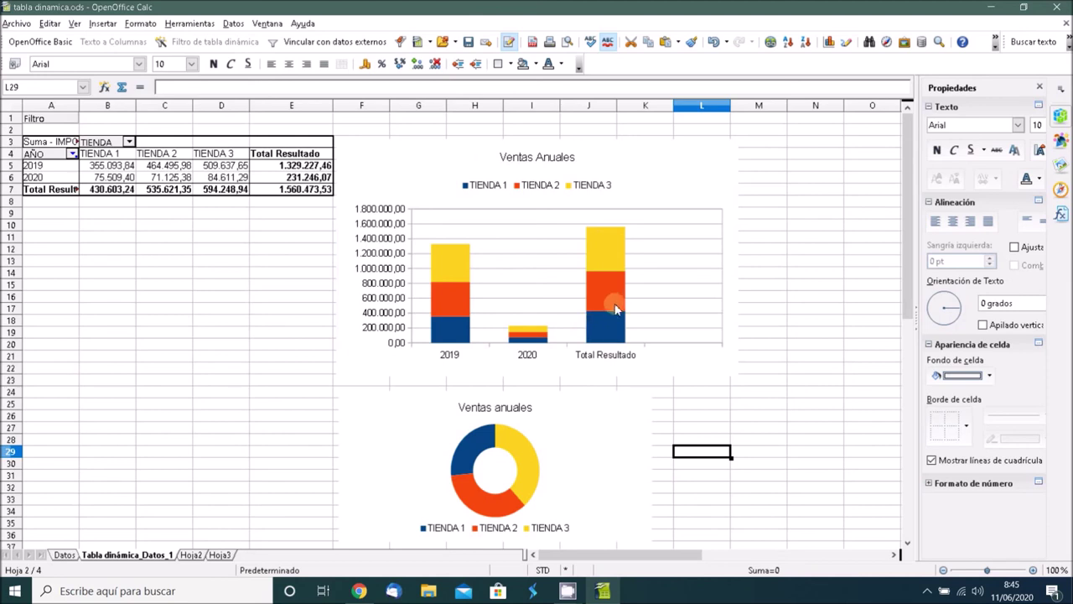
Set the stacked column chart's data range to $A$4:$D$6, leaving out the total row
left_click(528, 468)
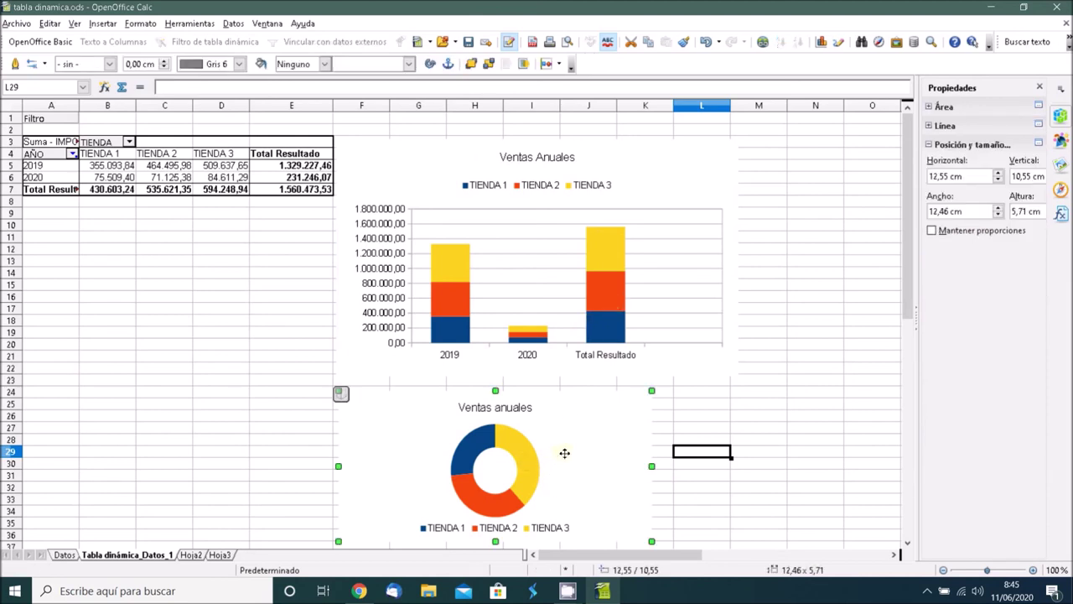
left_click(607, 314)
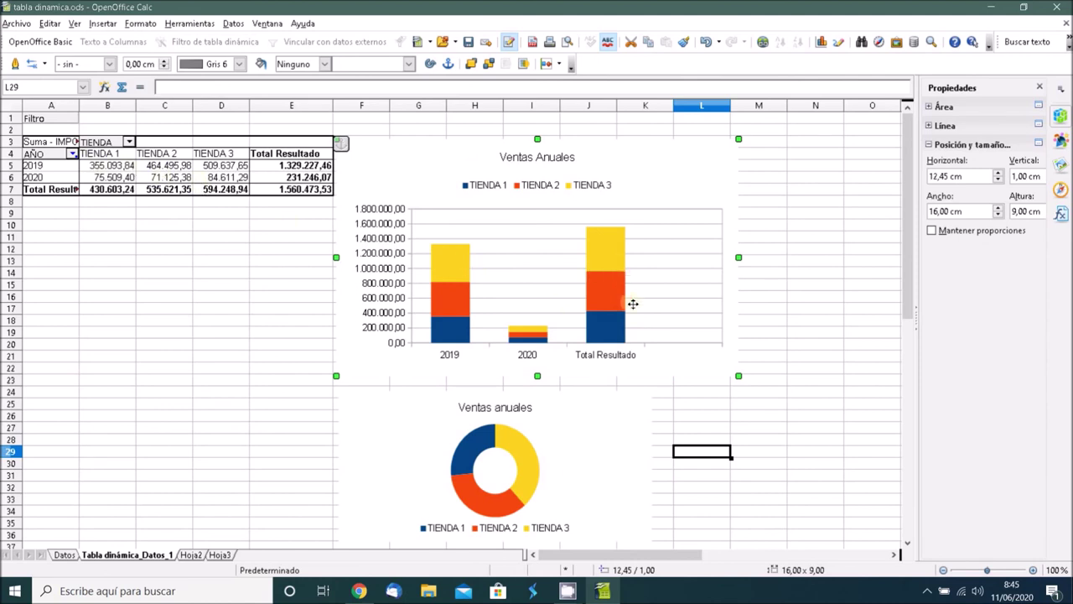
right_click(678, 295)
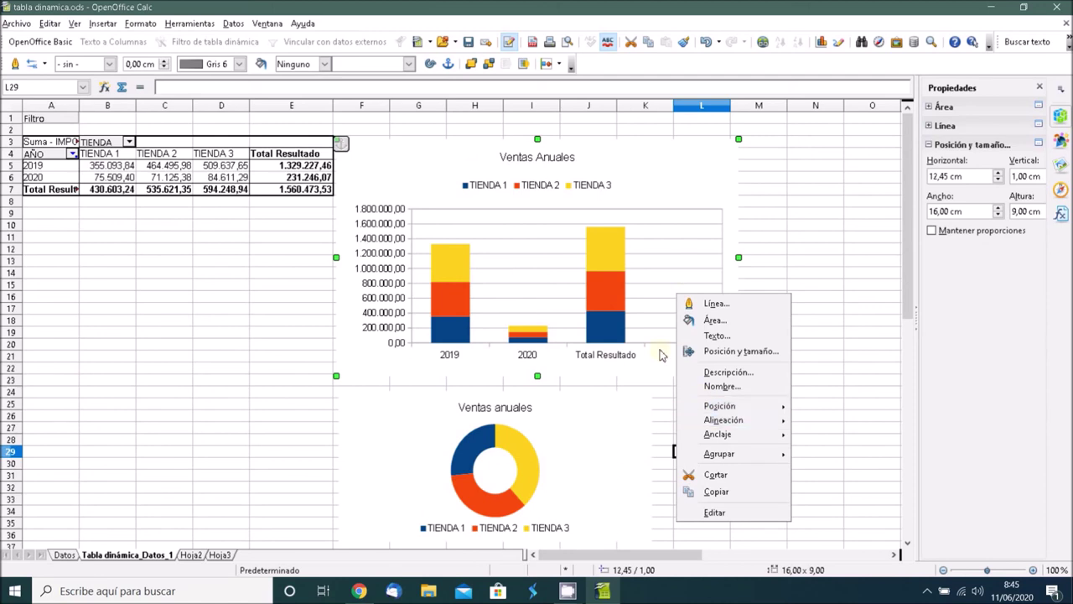
left_click(606, 286)
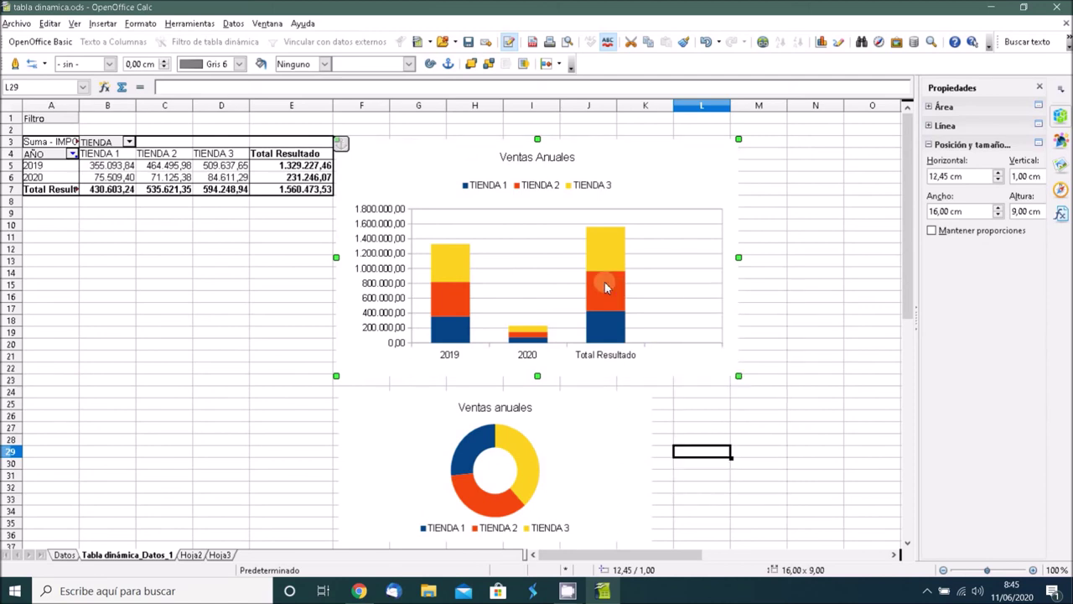
double_click(606, 287)
right_click(606, 280)
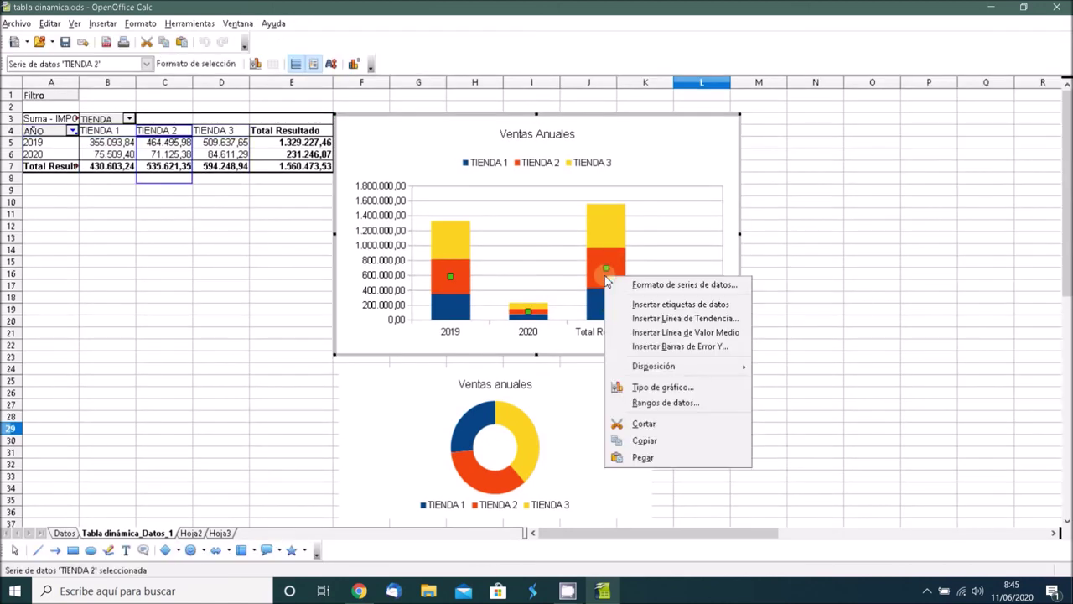
left_click(691, 403)
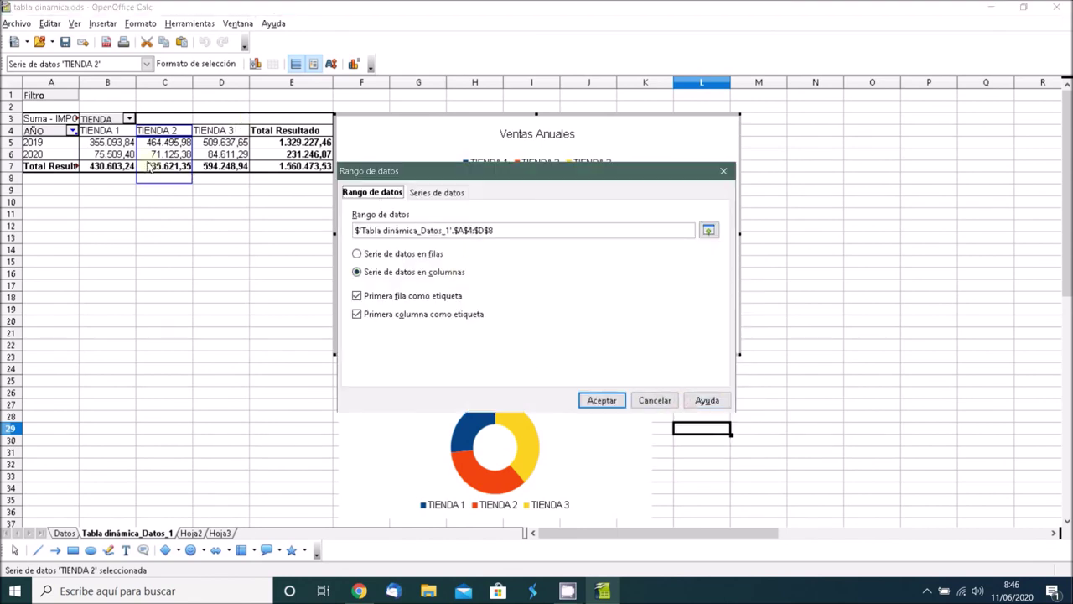
left_click(497, 231)
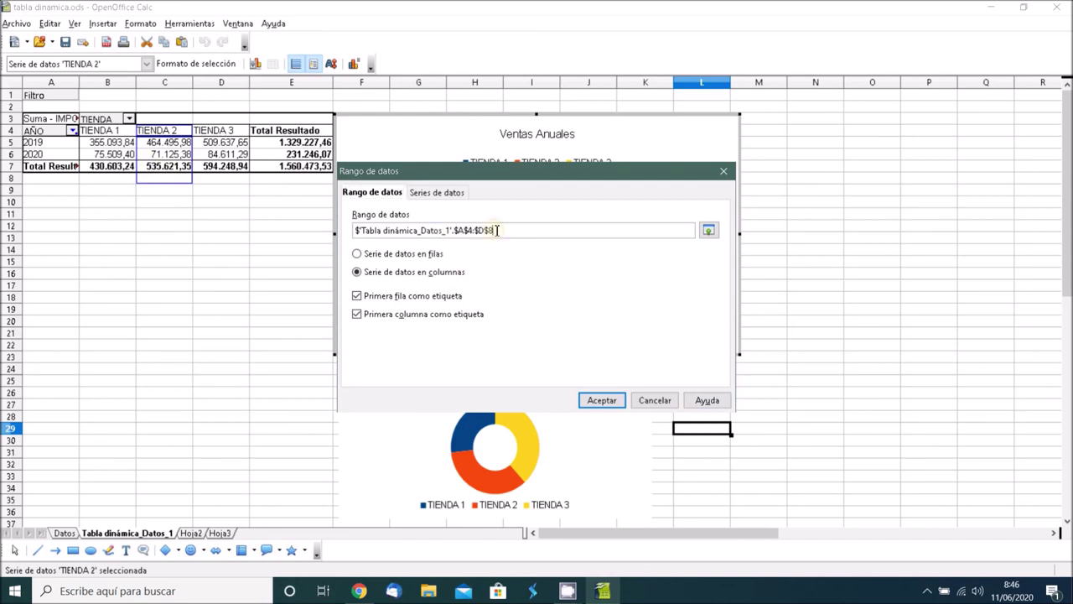
key("BackSpace")
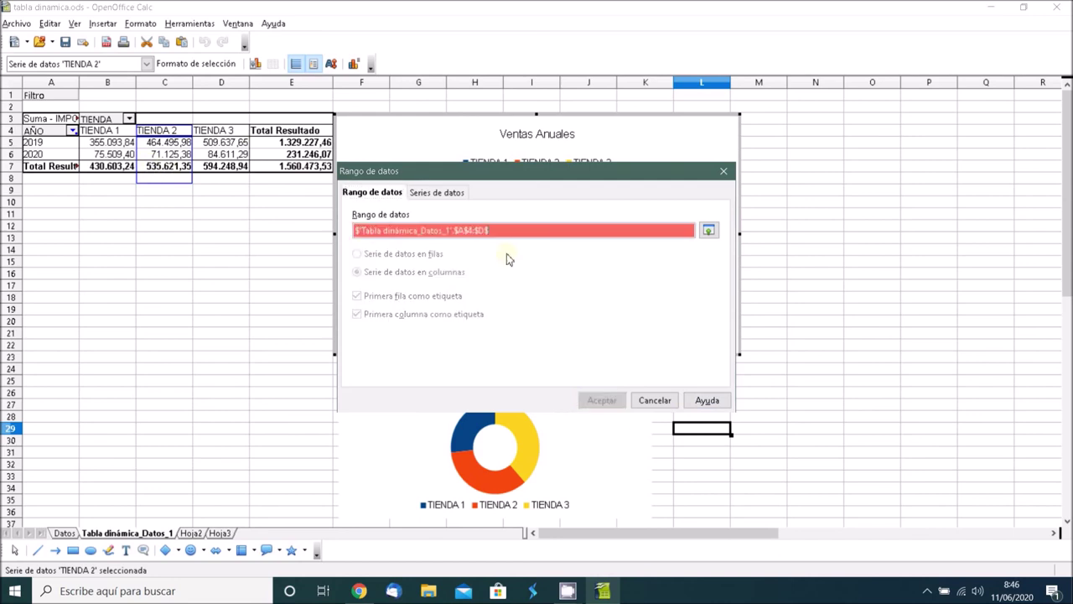
type("6")
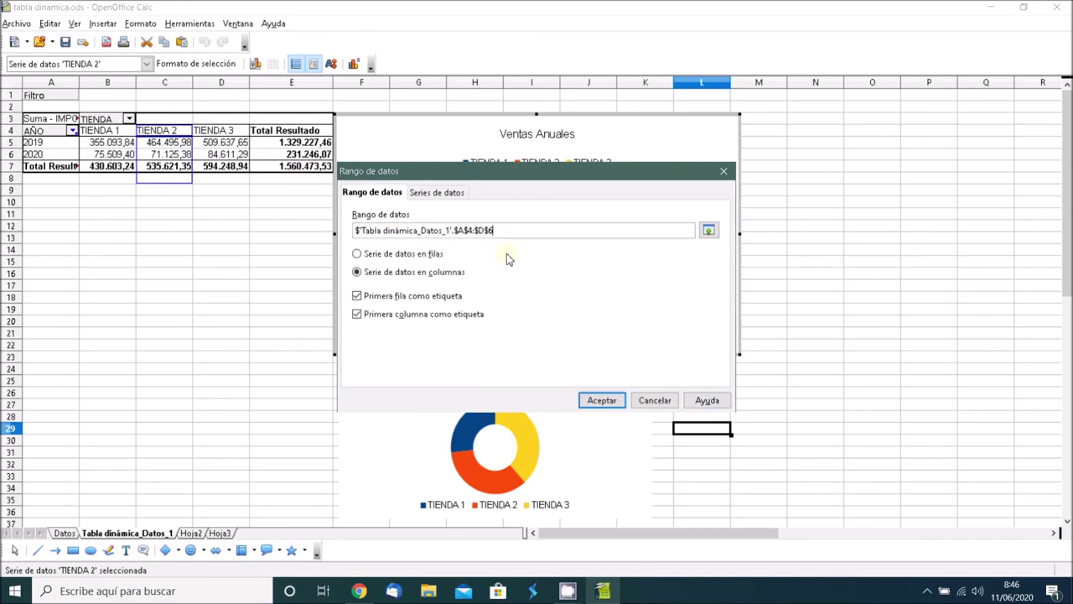
left_click(602, 400)
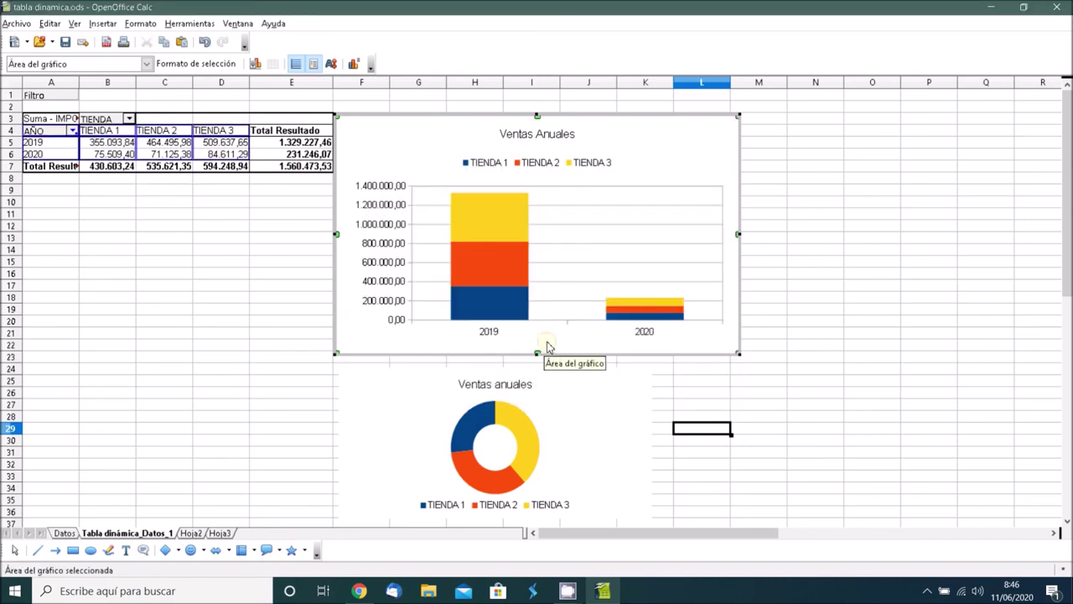
Extend the donut chart's data range to $A$4:$D$6 and return to the sheet cells
left_click(560, 426)
double_click(537, 460)
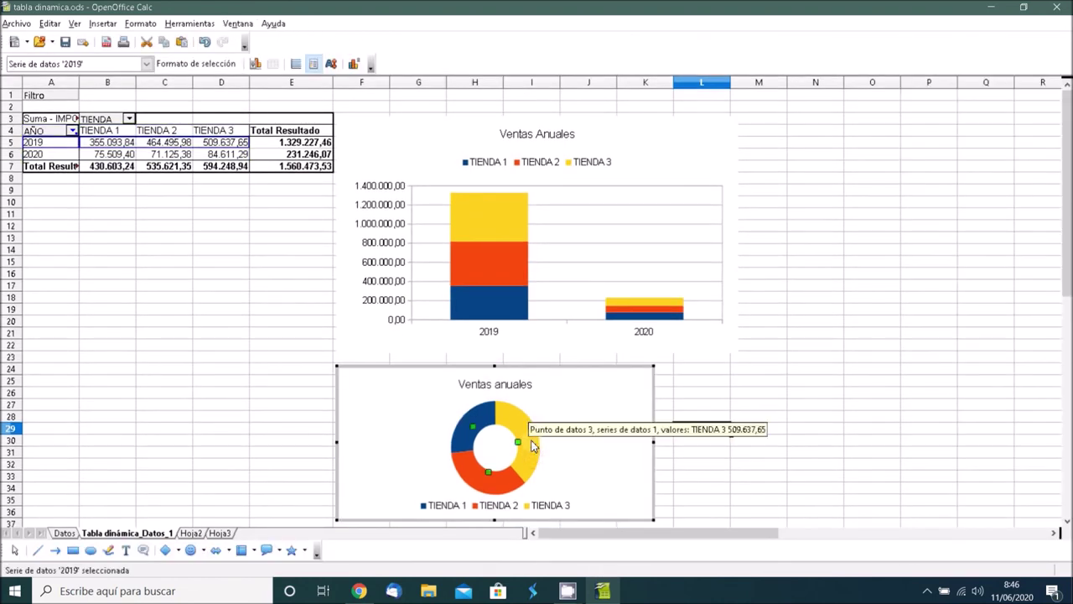
right_click(533, 446)
left_click(577, 504)
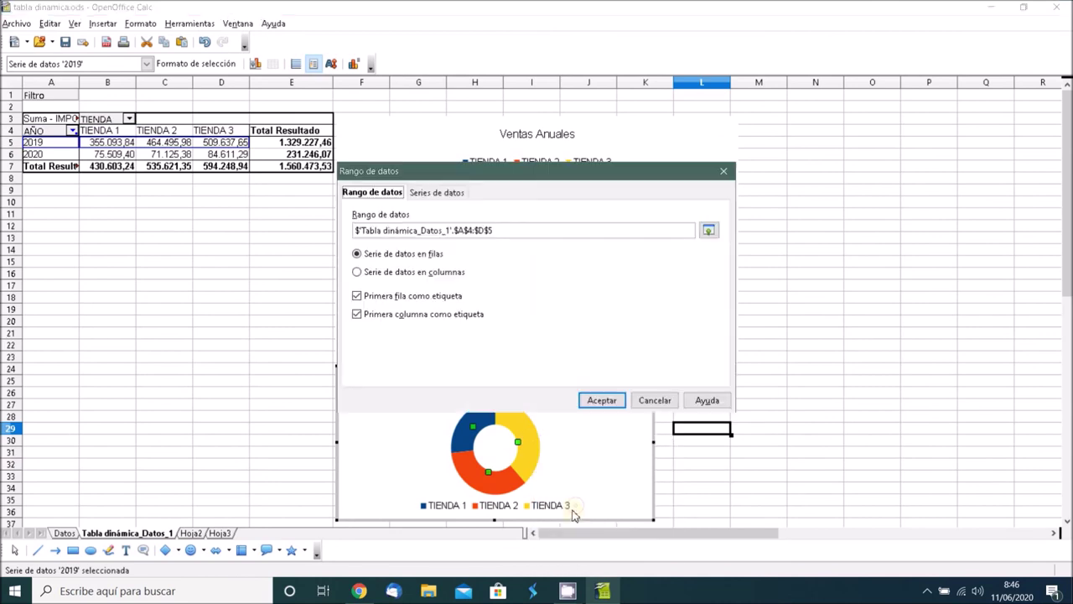
left_click(500, 230)
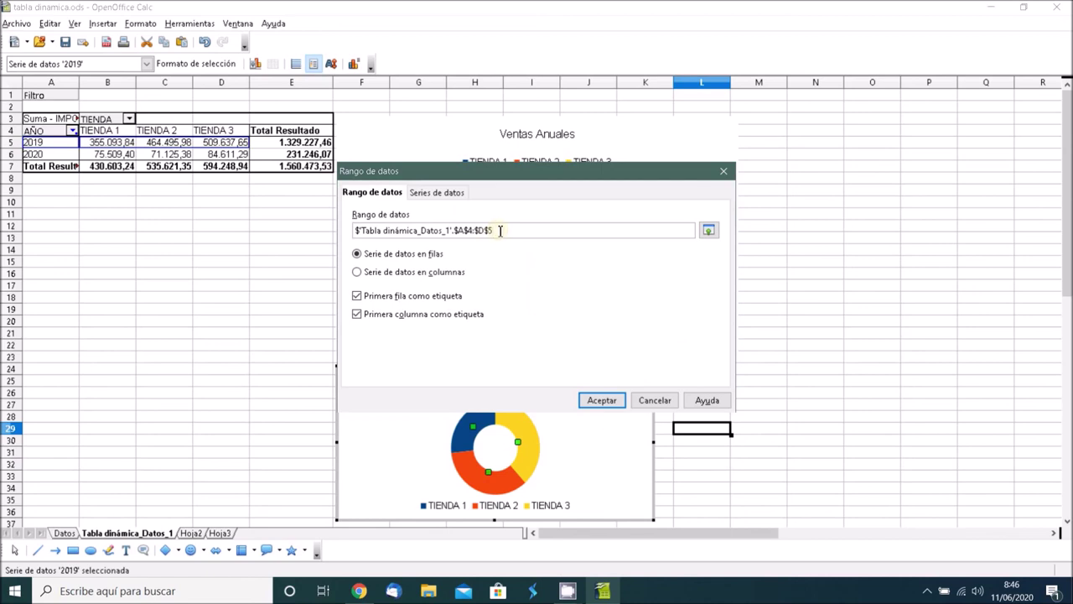
key("BackSpace")
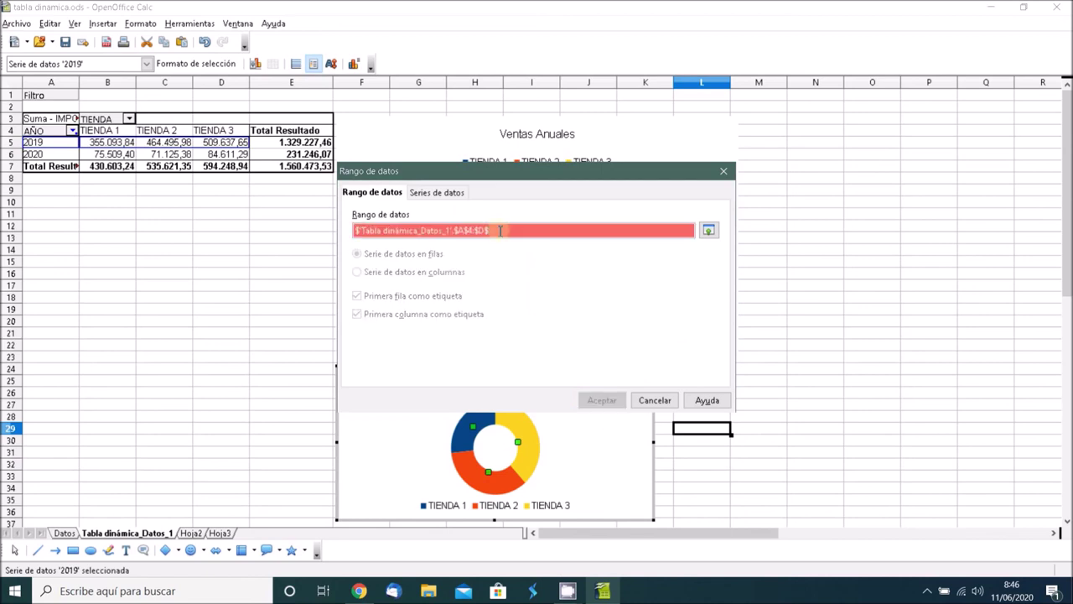
type("6")
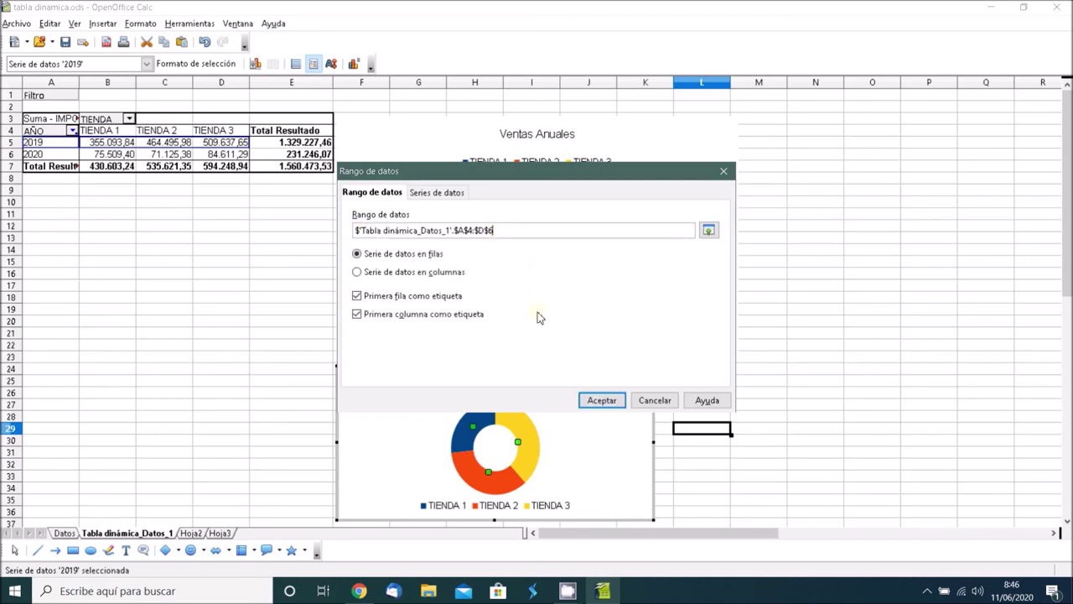
left_click(602, 402)
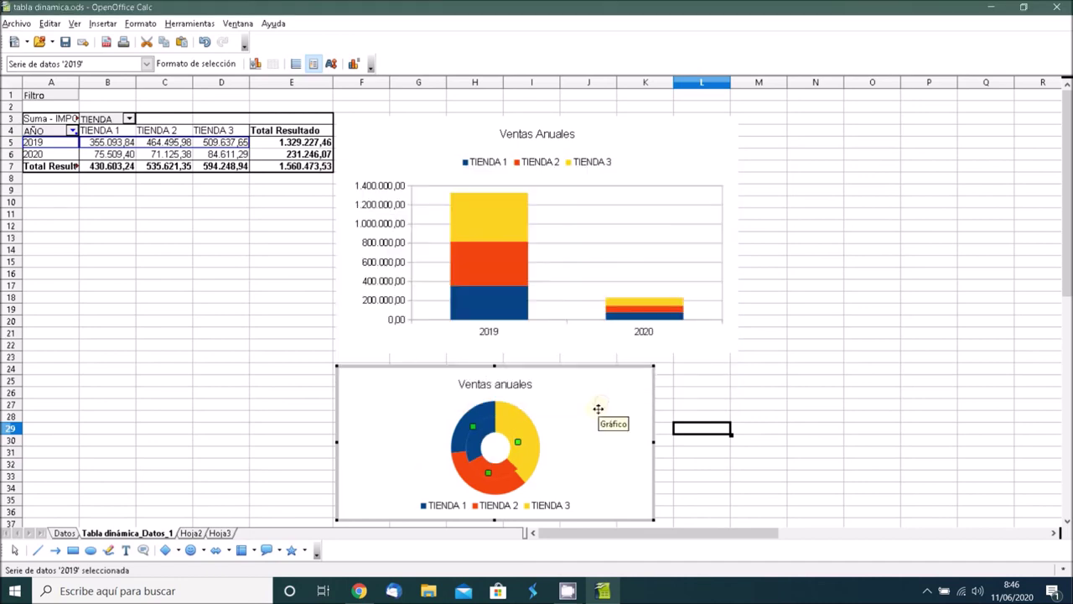
left_click(759, 445)
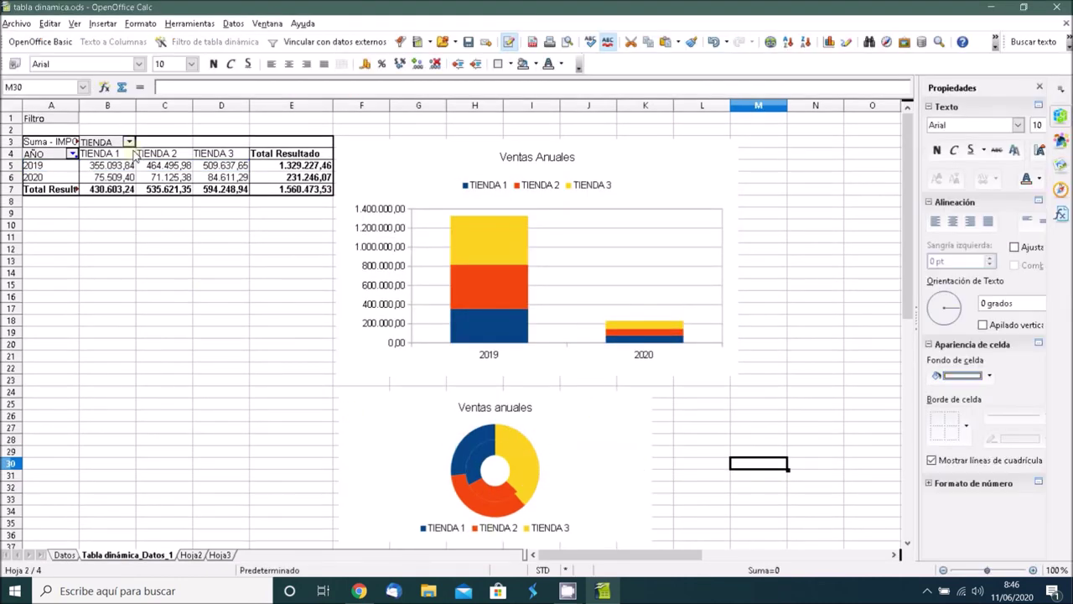
left_click(32, 178)
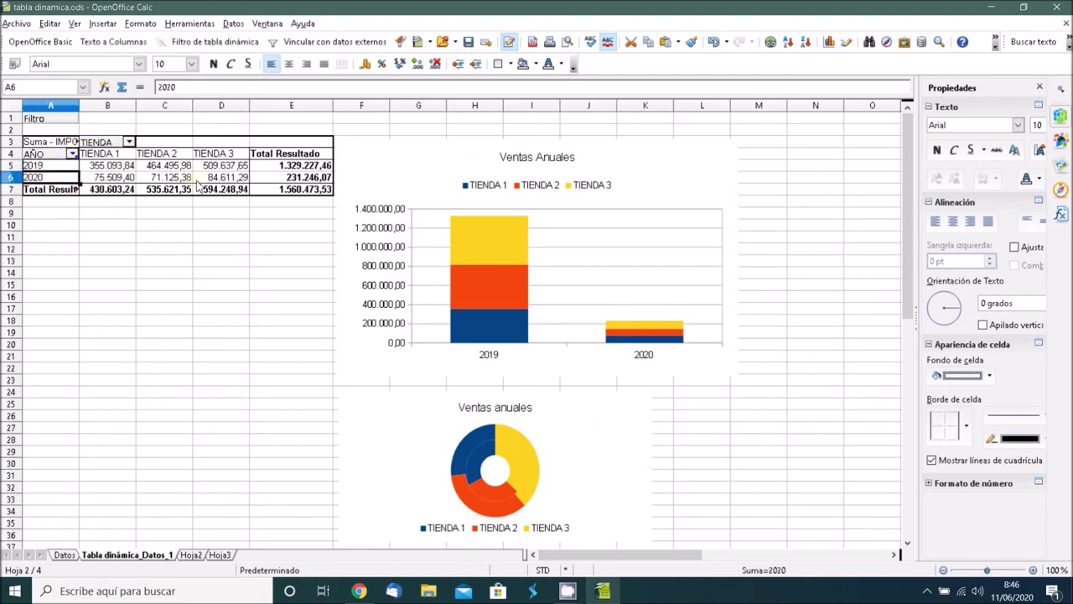
left_click(216, 177)
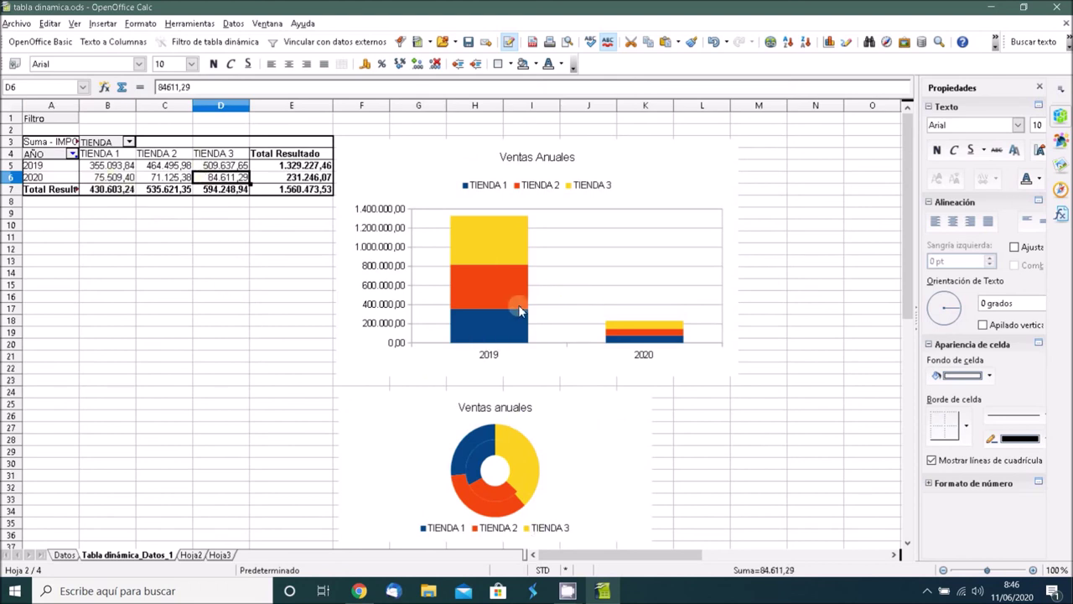
left_click(551, 361)
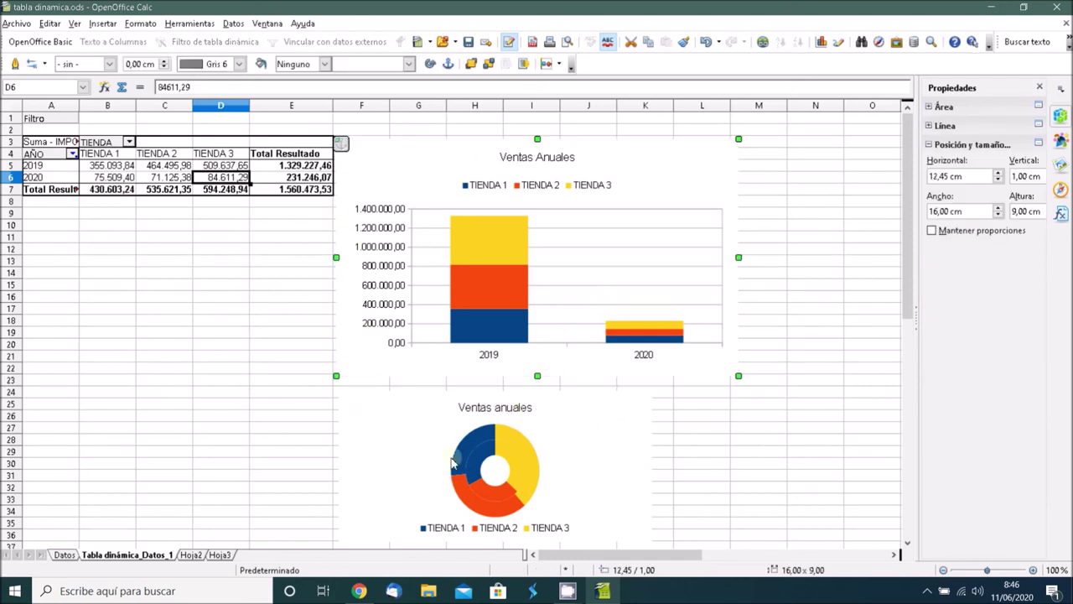
left_click(715, 466)
left_click(505, 494)
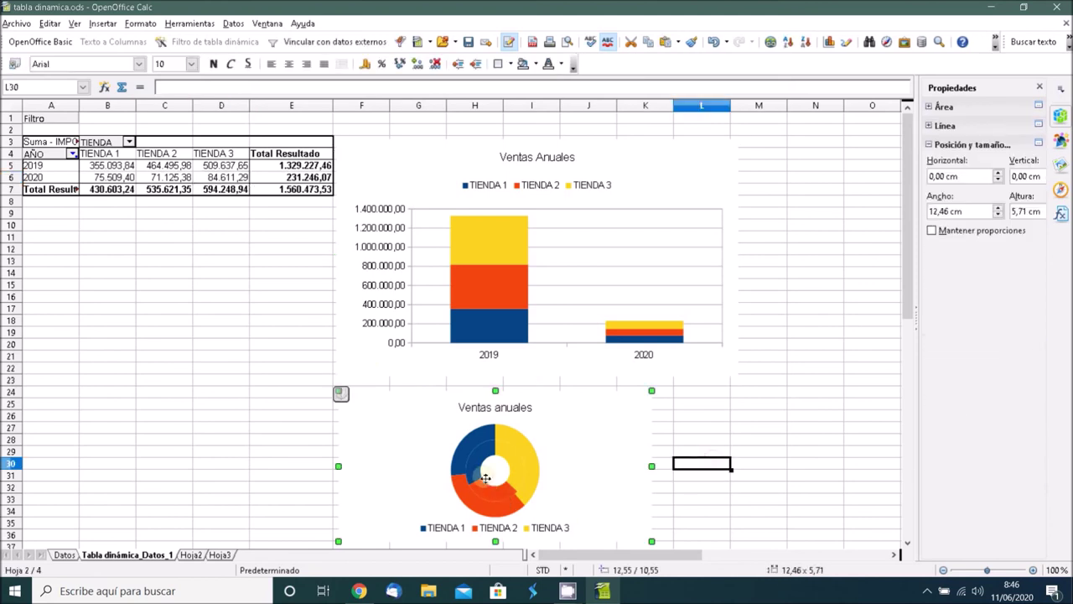